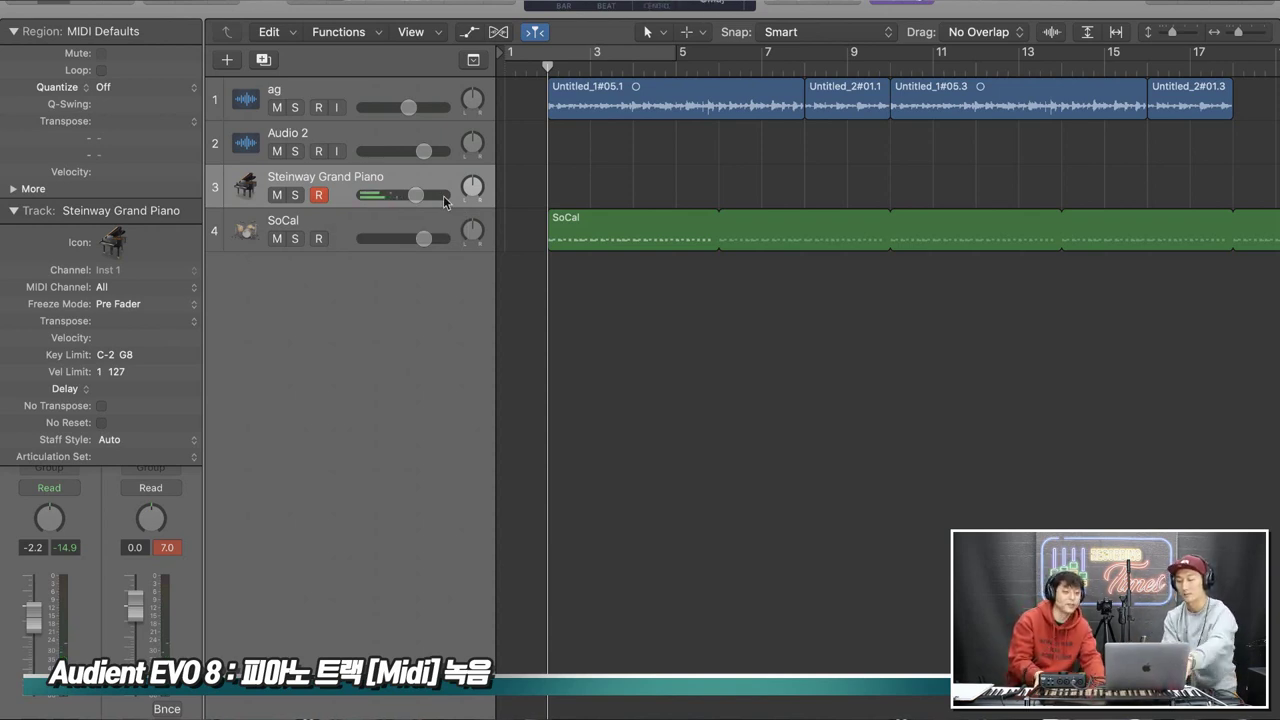
Record a MIDI part on the Steinway Grand Piano track and lower the ag track's volume during the take
{"action": "key", "text": "r"}
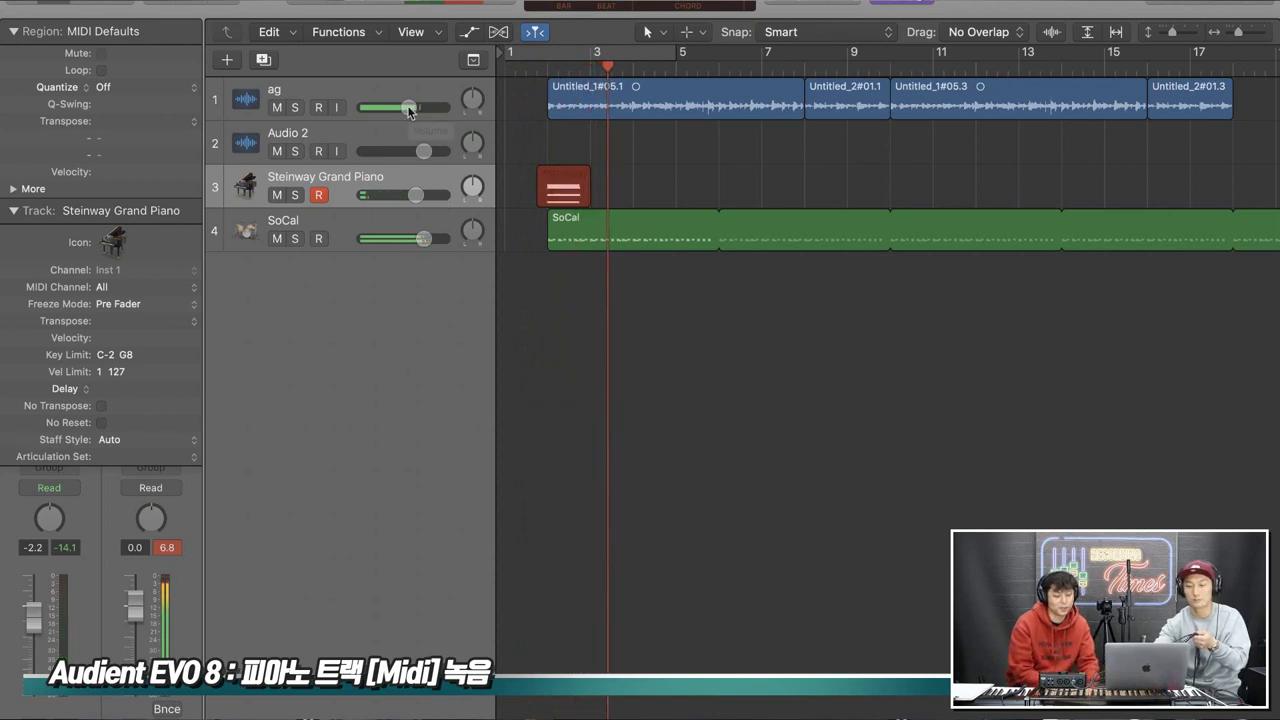
{"action": "left_click_drag", "start_coordinate": [412, 112], "coordinate": [358, 115]}
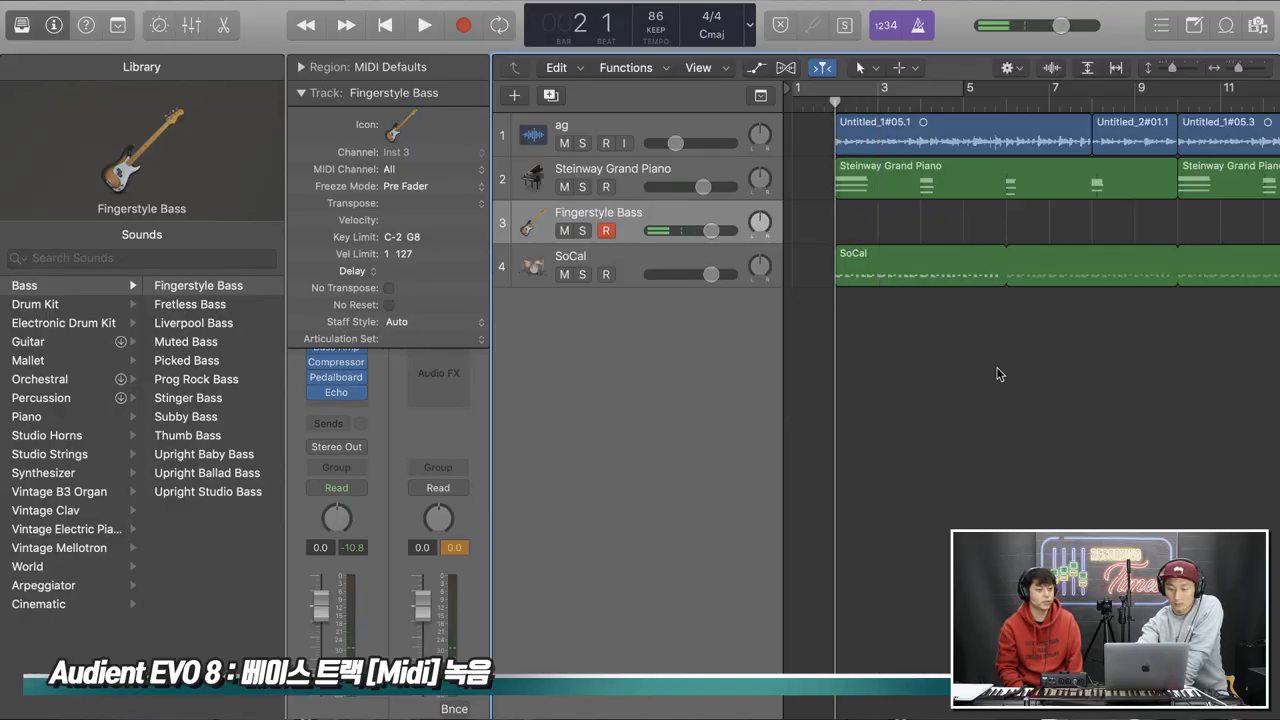
Record a MIDI bass part on the Fingerstyle Bass track and remove the stray low note in bar 9
{"action": "key", "text": "r"}
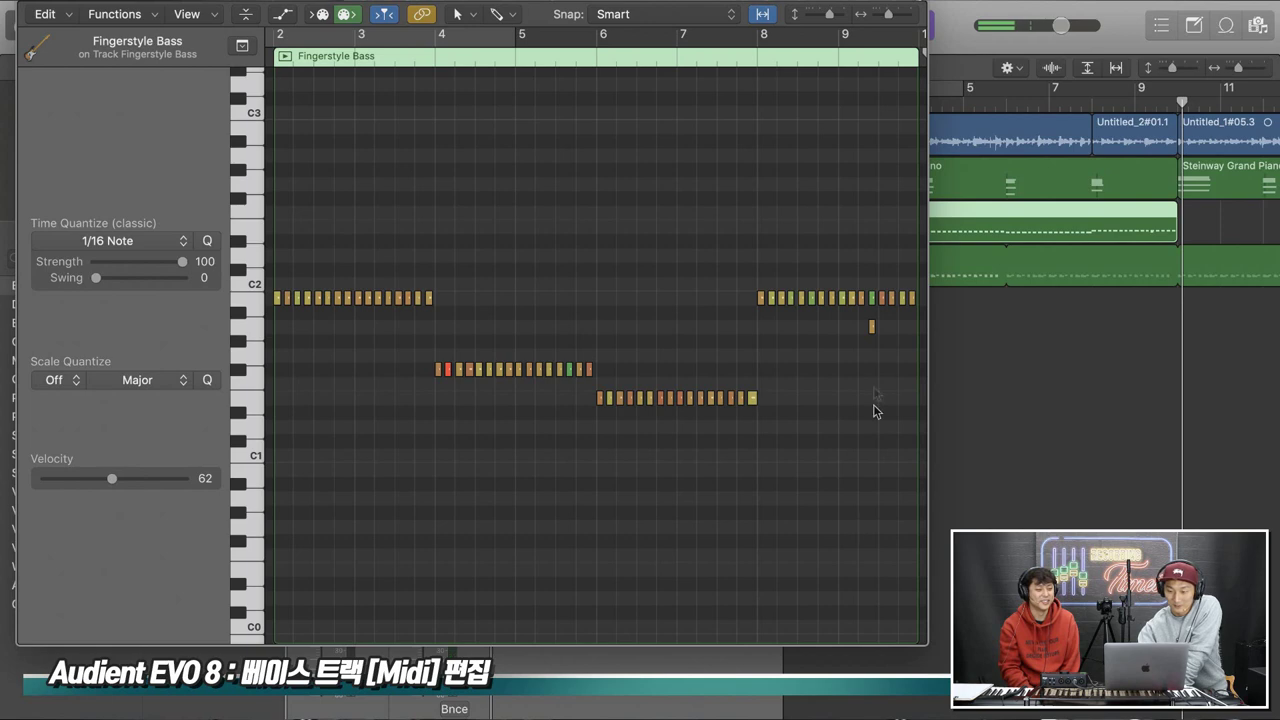
{"action": "left_click_drag", "start_coordinate": [844, 337], "coordinate": [839, 320]}
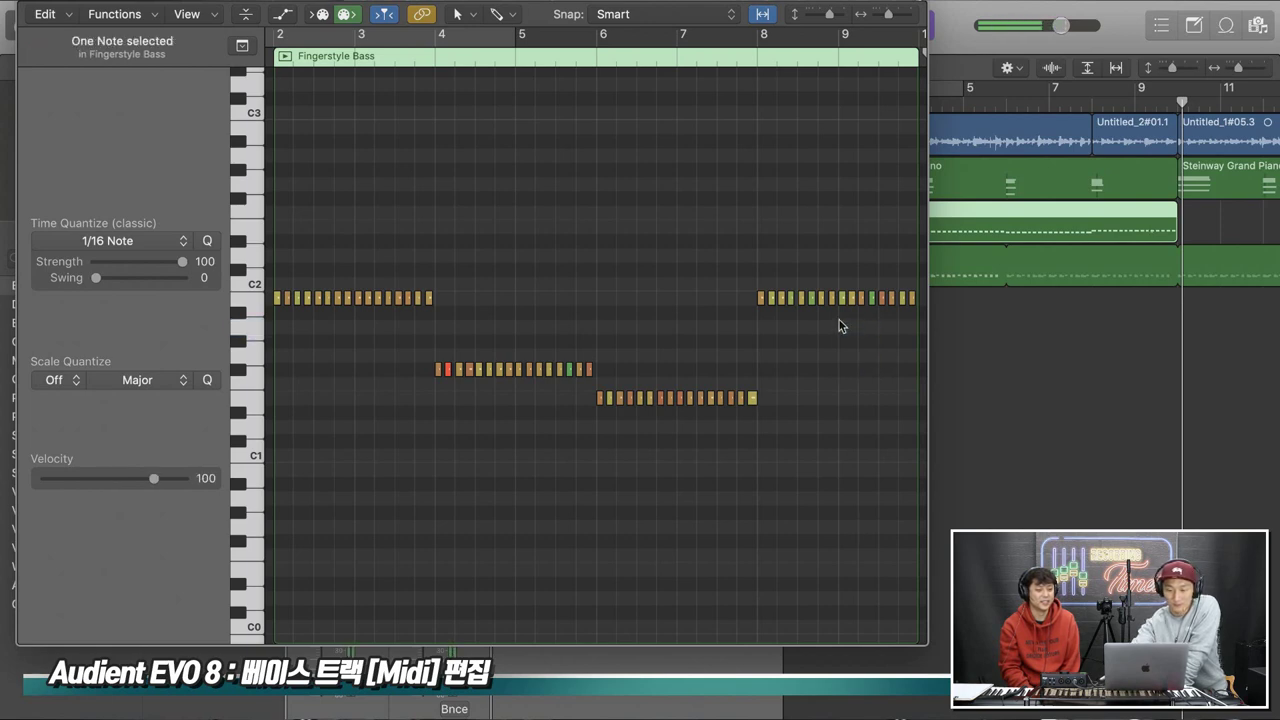
Select all notes of the Fingerstyle Bass region and lengthen them together to narrow the gaps between them
{"action": "scroll", "coordinate": [820, 390], "scroll_direction": "right", "scroll_amount": 10}
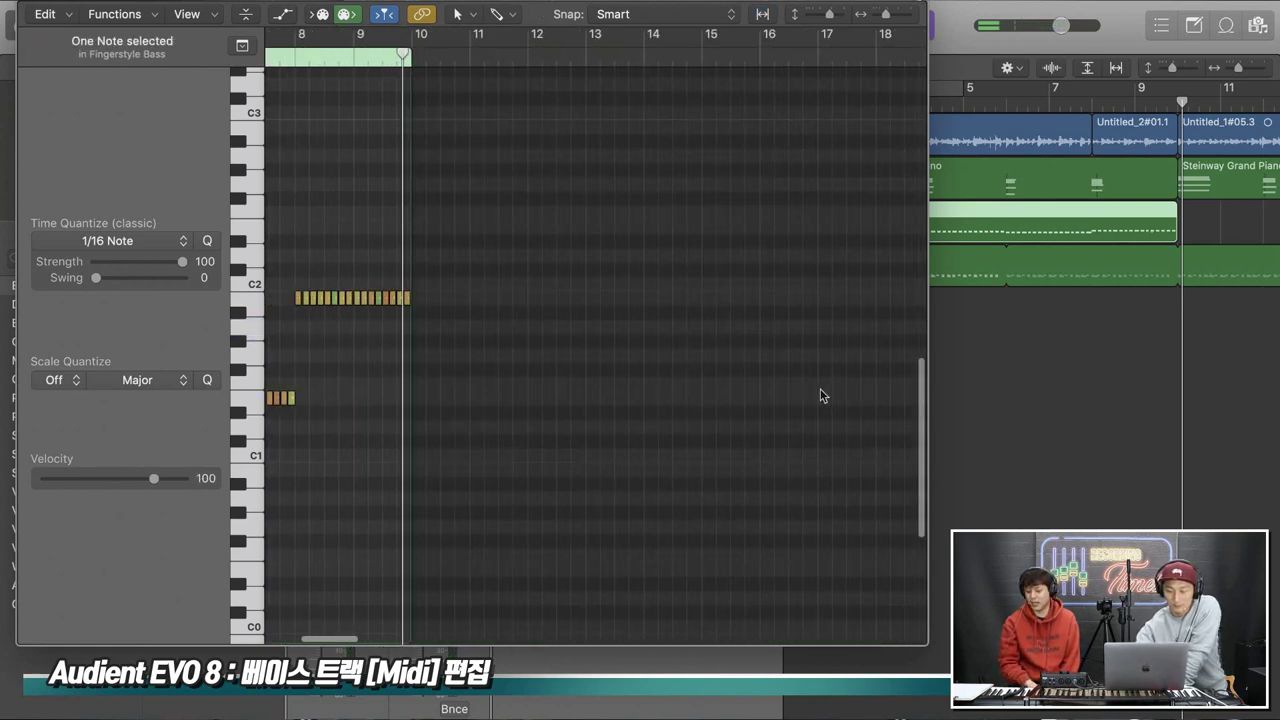
{"action": "scroll", "coordinate": [820, 396], "scroll_direction": "left", "scroll_amount": 10}
{"action": "left_click_drag", "start_coordinate": [313, 250], "coordinate": [818, 478]}
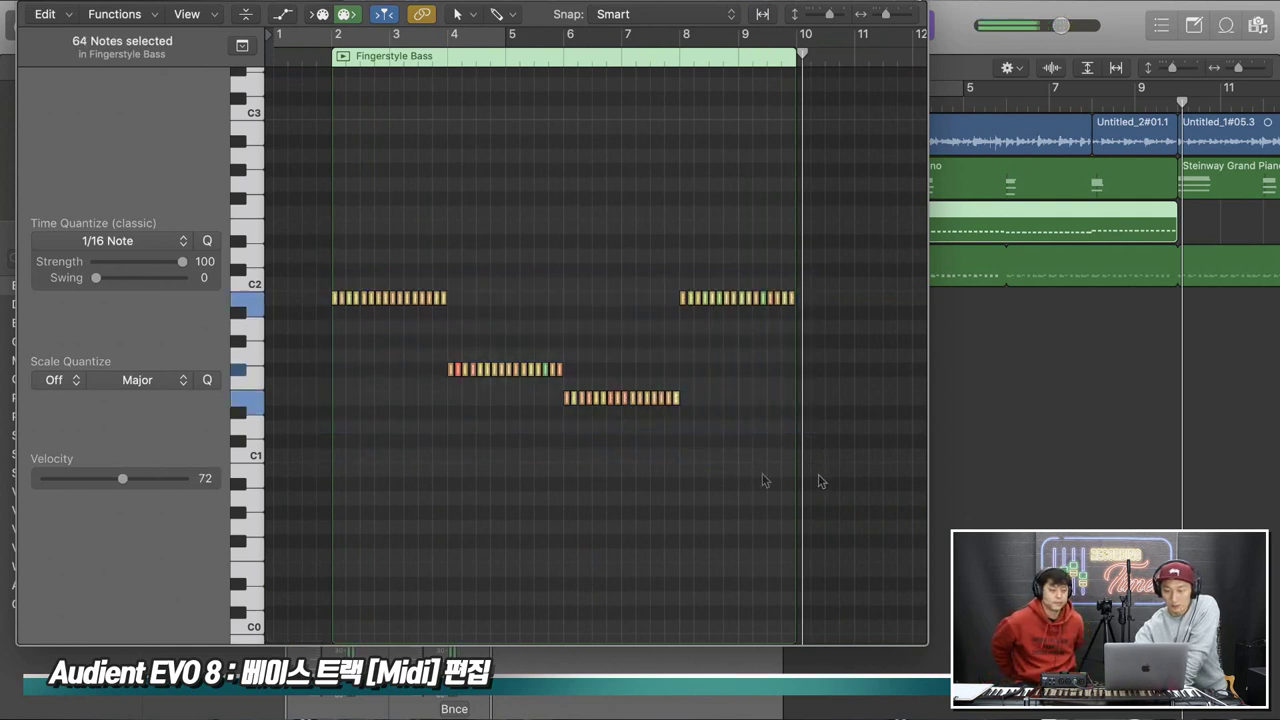
{"action": "key", "text": "super+Right"}
{"action": "key", "text": "super+Right"}
{"action": "key", "text": "super+Right"}
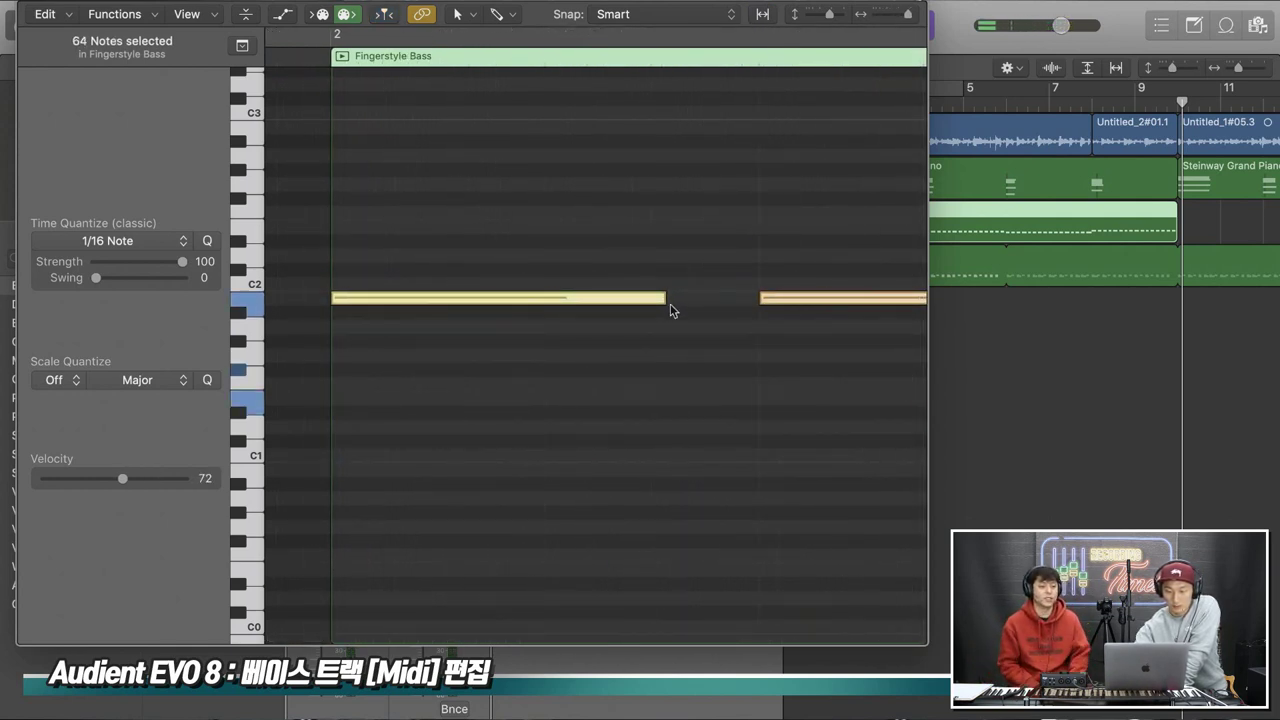
{"action": "left_click_drag", "start_coordinate": [663, 297], "coordinate": [711, 298]}
{"action": "key", "text": "super+Left"}
{"action": "key", "text": "super+Left"}
{"action": "key", "text": "super+Left"}
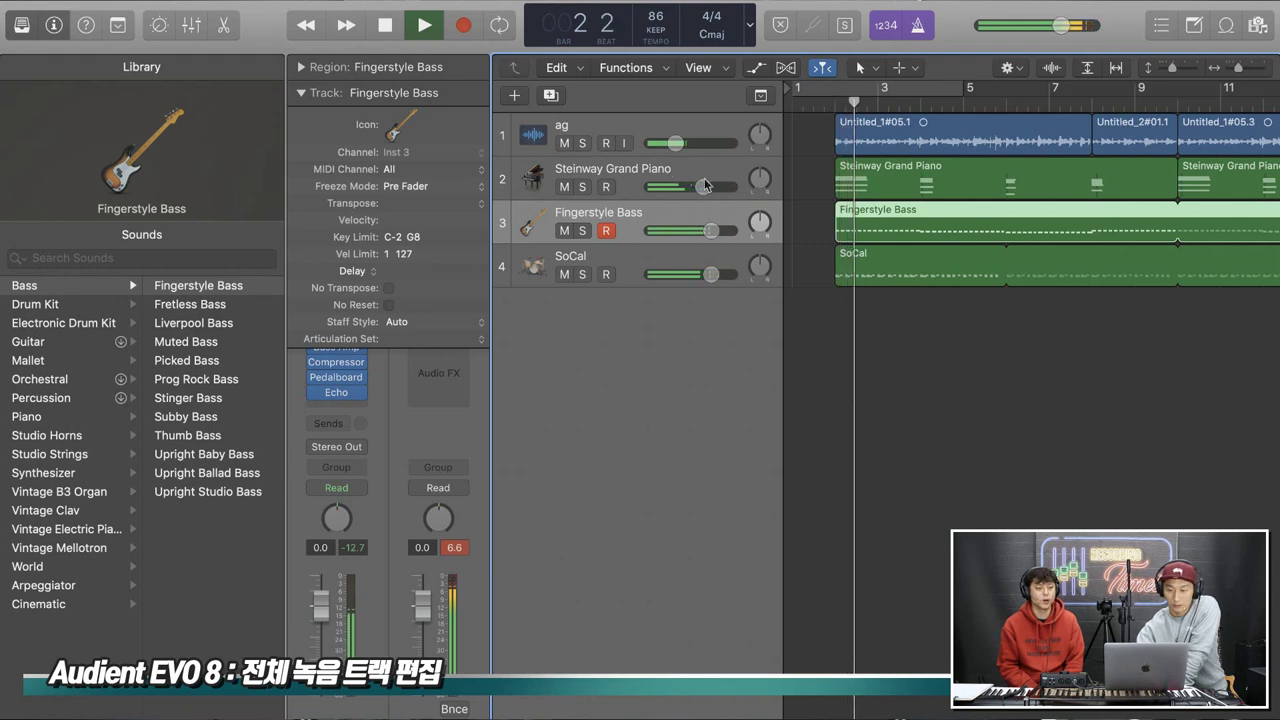
Lower the Fingerstyle Bass track's volume to -4.3 dB
{"action": "left_click_drag", "start_coordinate": [711, 230], "coordinate": [694, 230]}
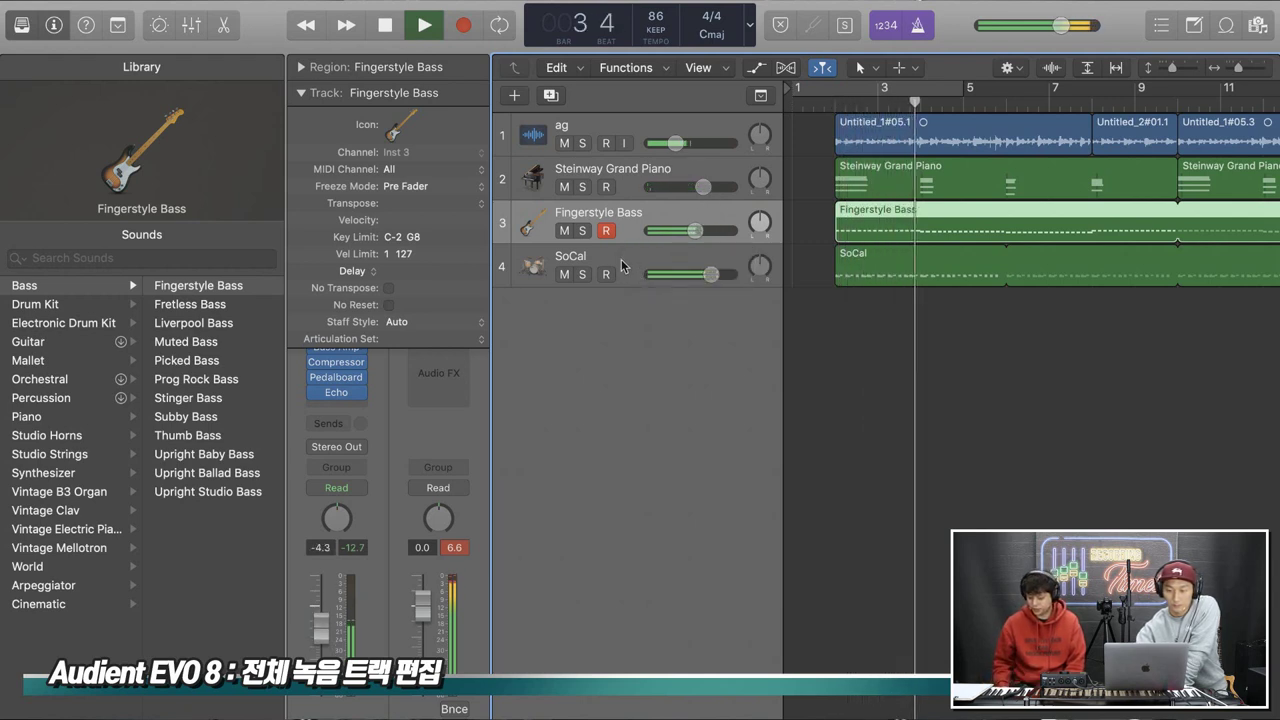
Enable the low cut in the SoCal drum track's Channel EQ at 42.5 Hz with a 48 dB/Oct slope
{"action": "left_click", "coordinate": [636, 276]}
{"action": "left_click", "coordinate": [302, 93]}
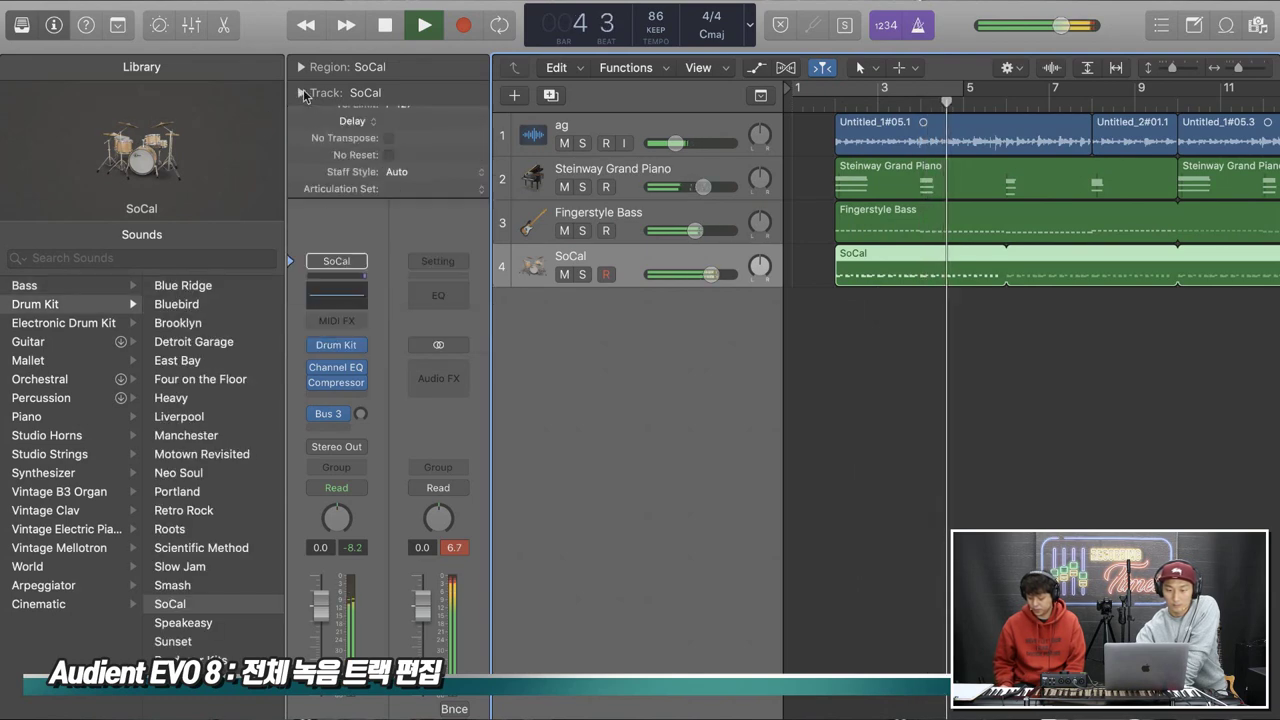
{"action": "left_click", "coordinate": [336, 296]}
{"action": "left_click", "coordinate": [80, 98]}
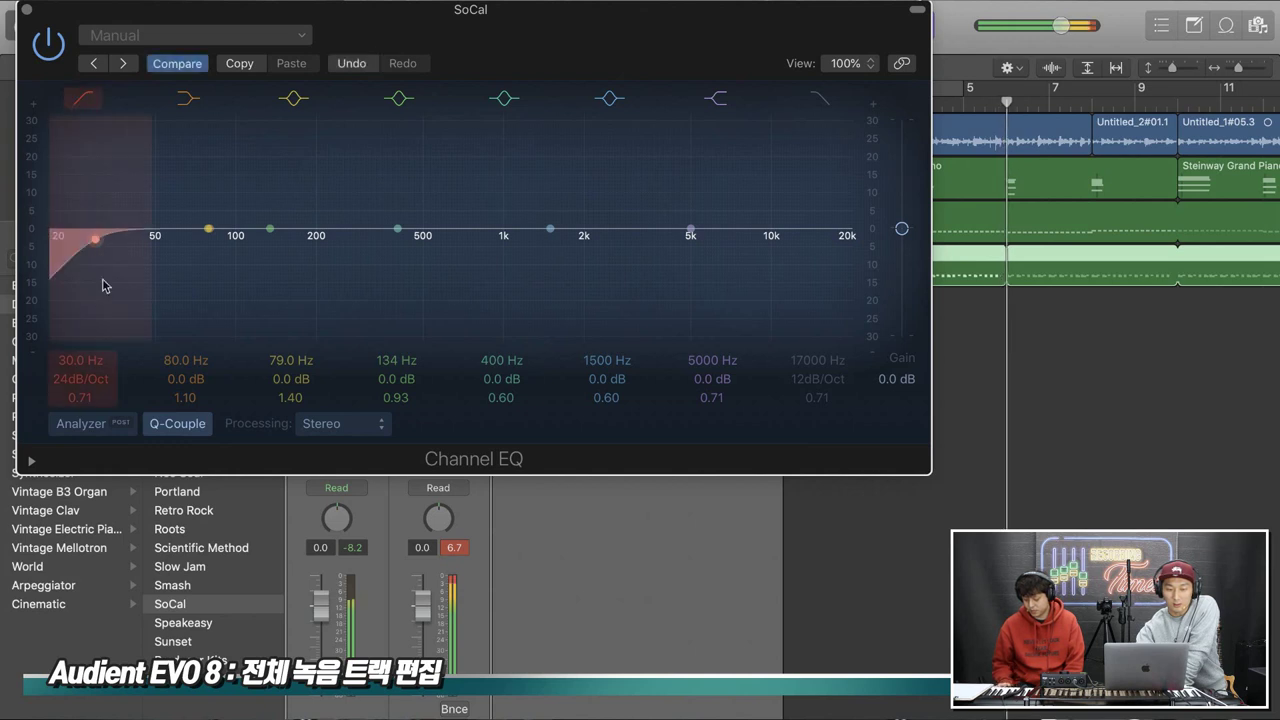
{"action": "left_click_drag", "start_coordinate": [81, 379], "coordinate": [80, 352]}
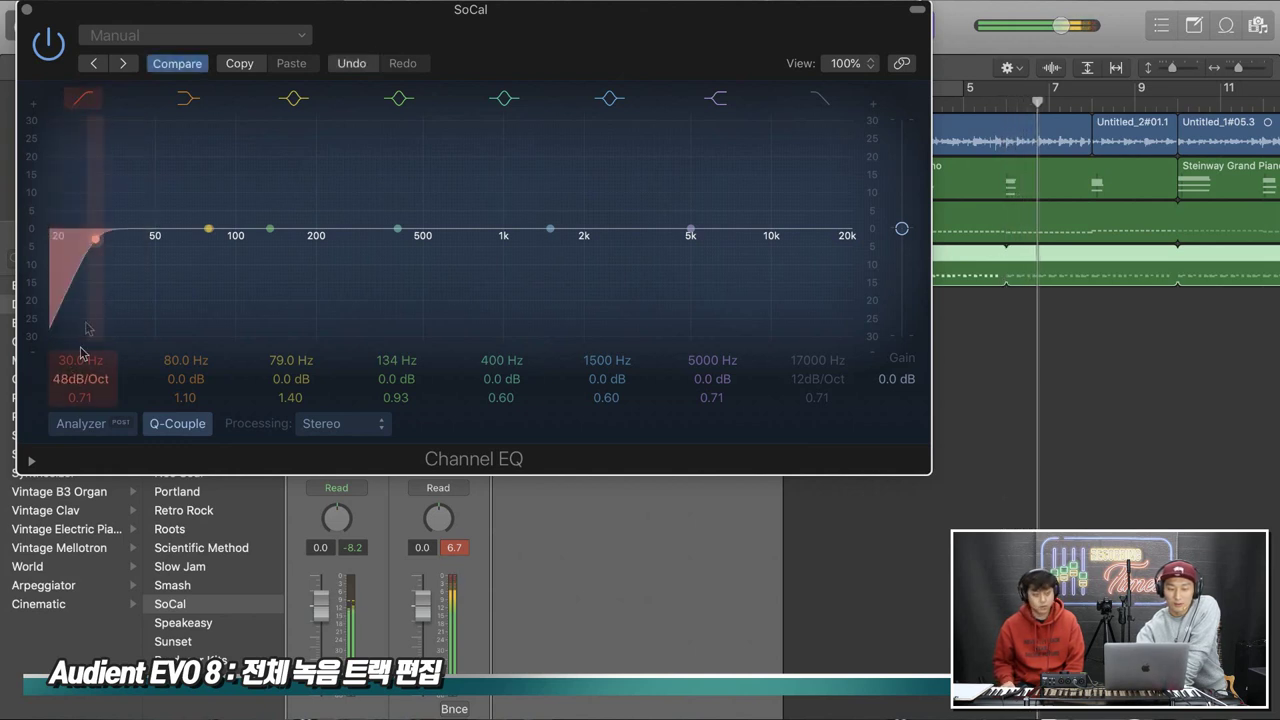
{"action": "left_click_drag", "start_coordinate": [80, 295], "coordinate": [123, 284]}
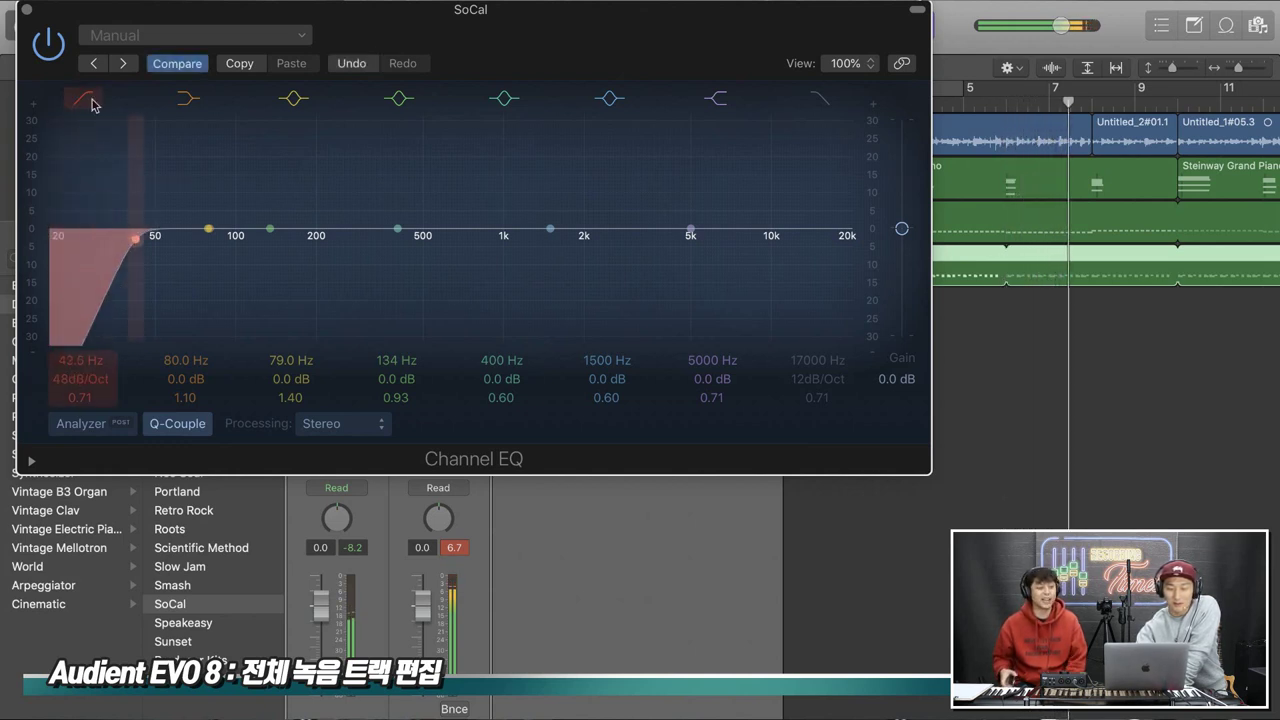
{"action": "left_click", "coordinate": [27, 10]}
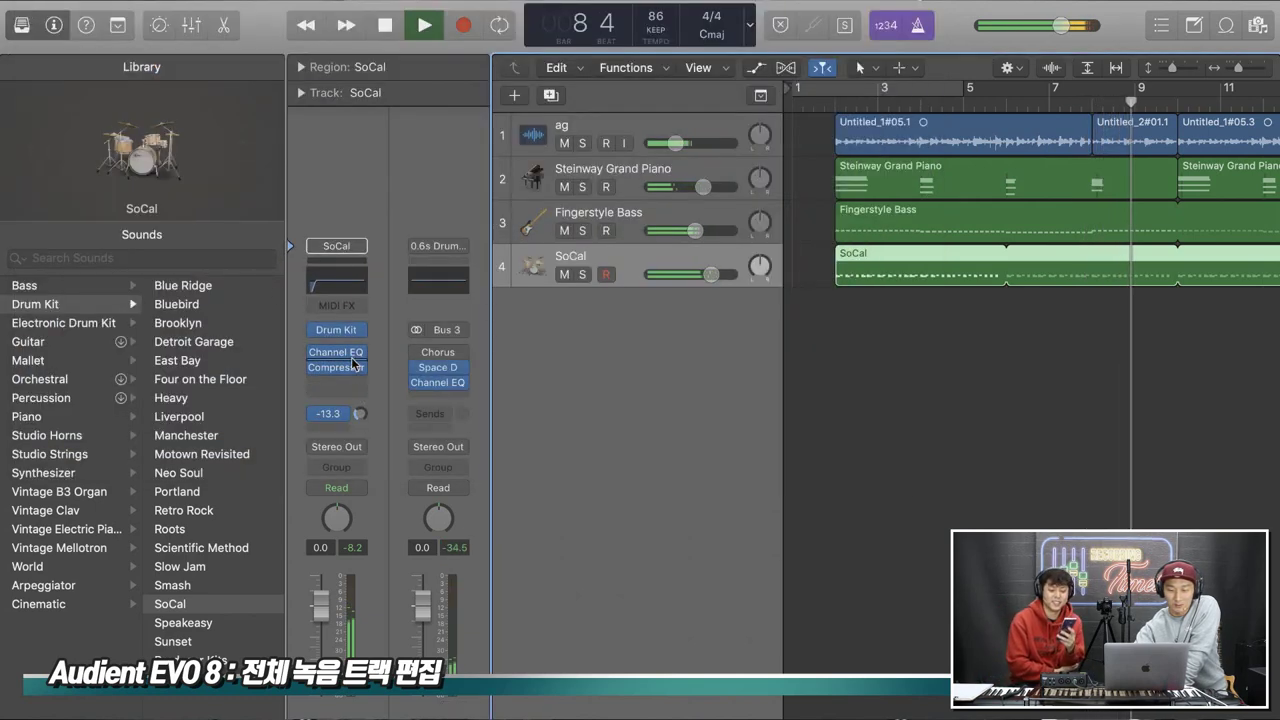
Inspect the Bus 2 send on the Steinway Grand Piano track
{"action": "left_click", "coordinate": [605, 190]}
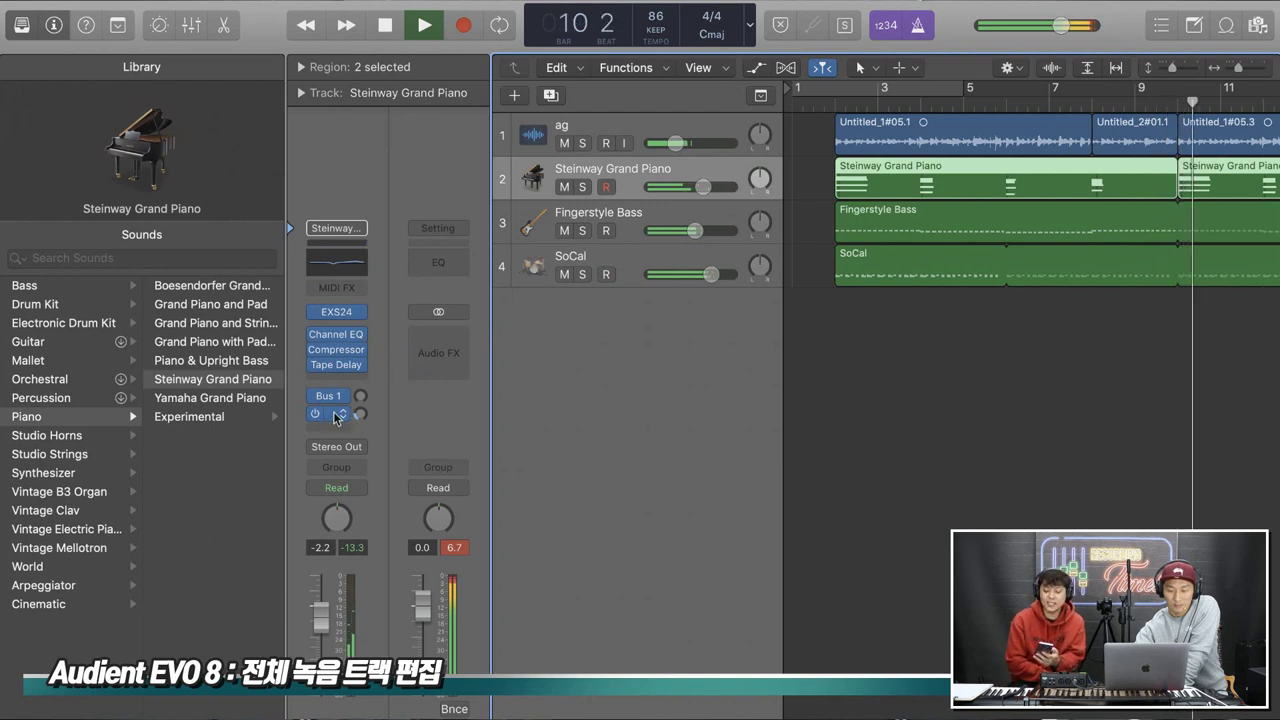
{"action": "left_click", "coordinate": [337, 416]}
{"action": "left_click", "coordinate": [378, 387]}
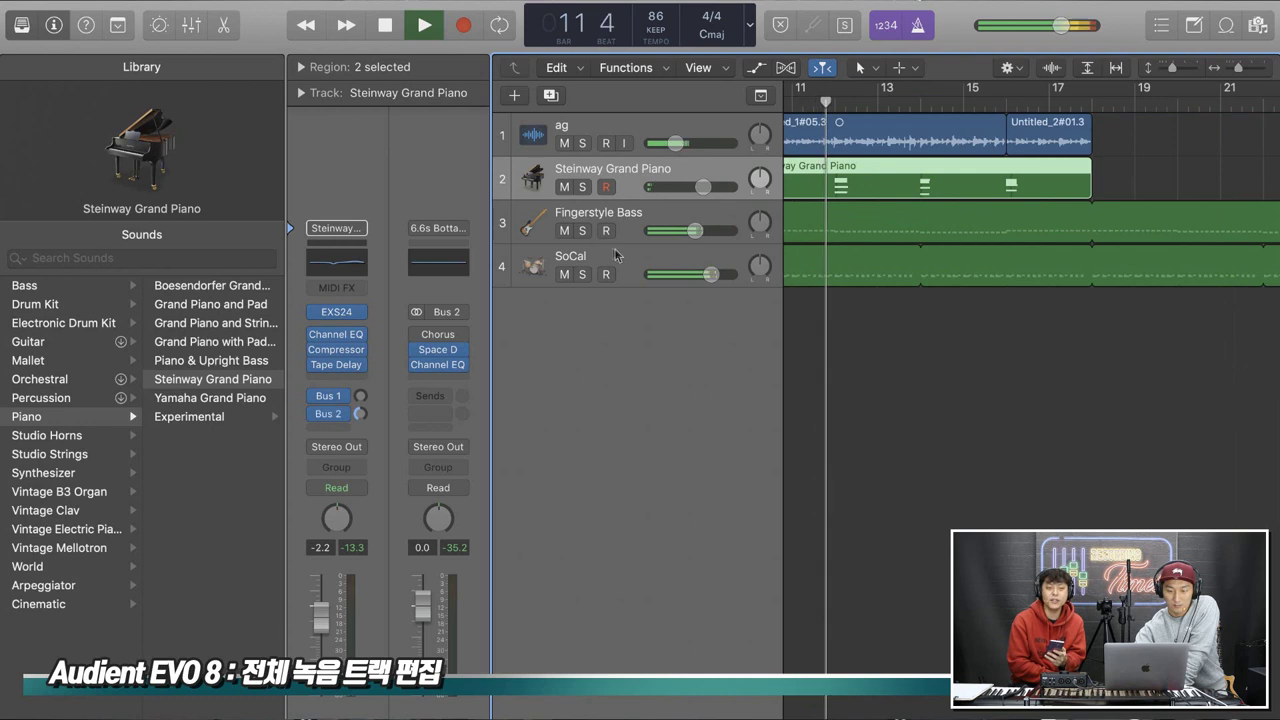
Raise the SoCal drum track's Bus 3 send level
{"action": "key", "text": "Down"}
{"action": "key", "text": "Down"}
{"action": "left_click_drag", "start_coordinate": [360, 413], "coordinate": [362, 392]}
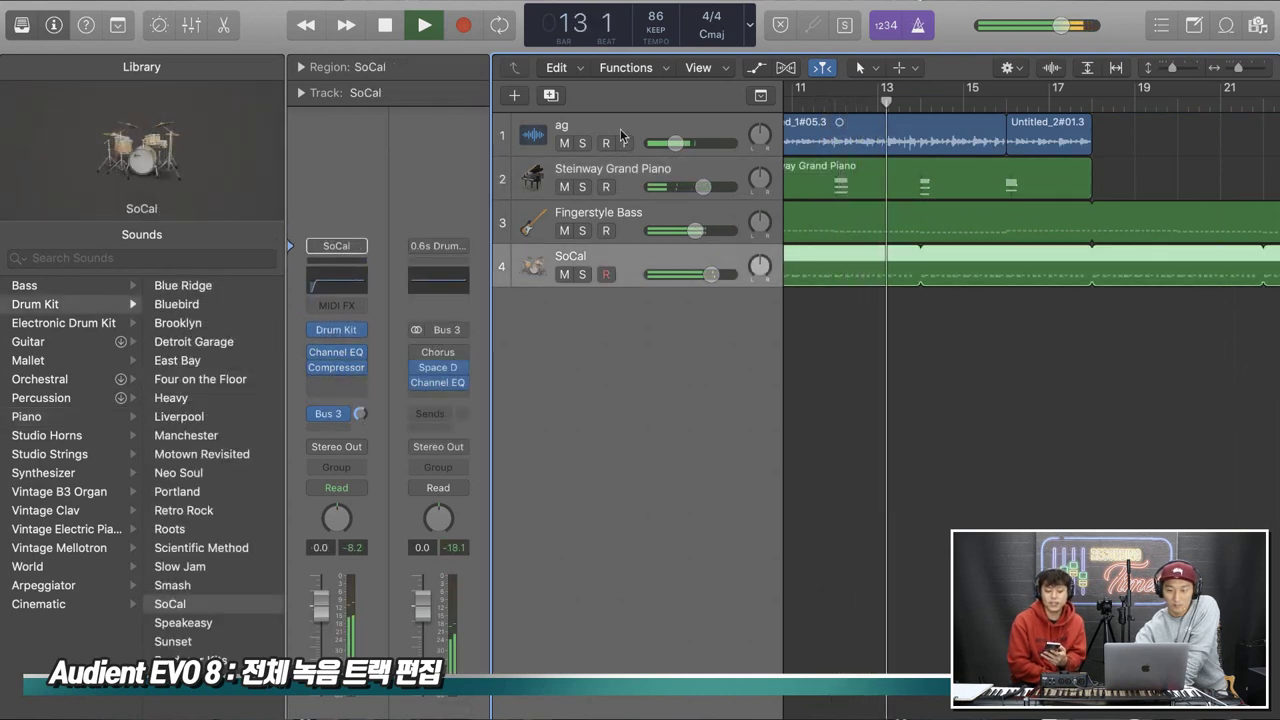
Add a send from the ag track to Bus 2 (Large Hall/6.6s Botta Church) and set its level to -17.1 dB
{"action": "left_click", "coordinate": [630, 132]}
{"action": "left_click", "coordinate": [337, 423]}
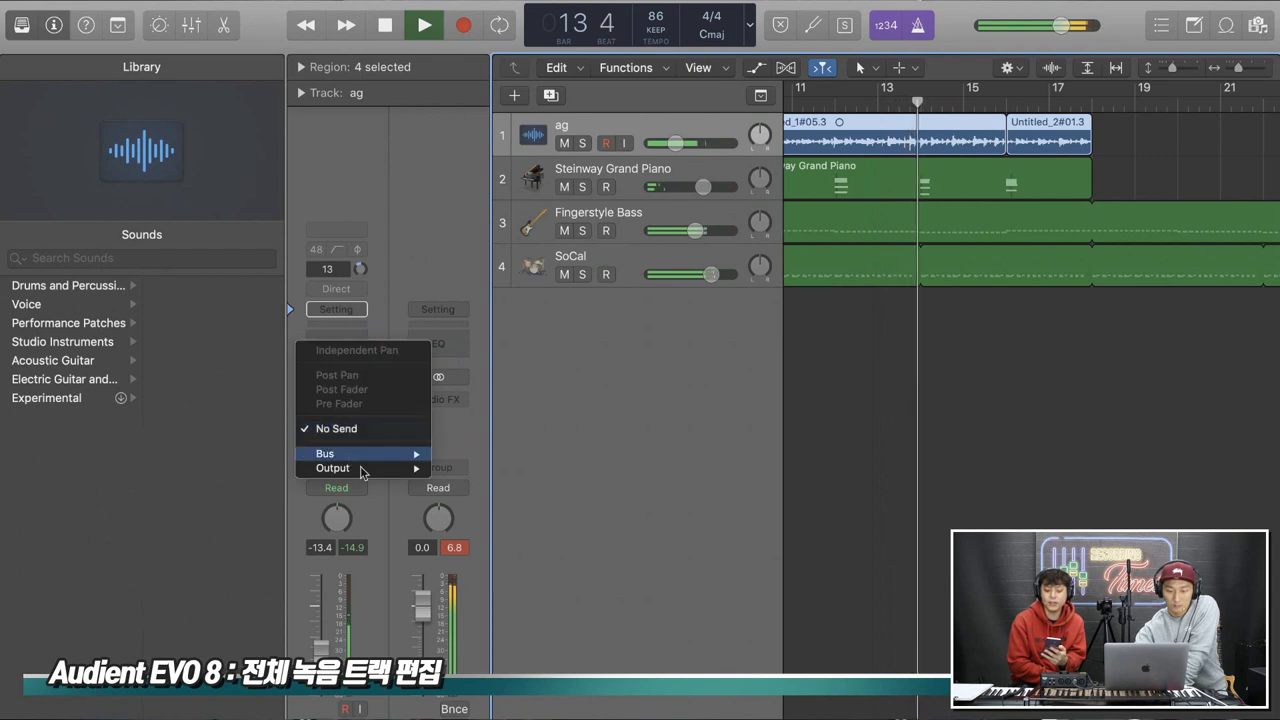
{"action": "mouse_move", "coordinate": [405, 460]}
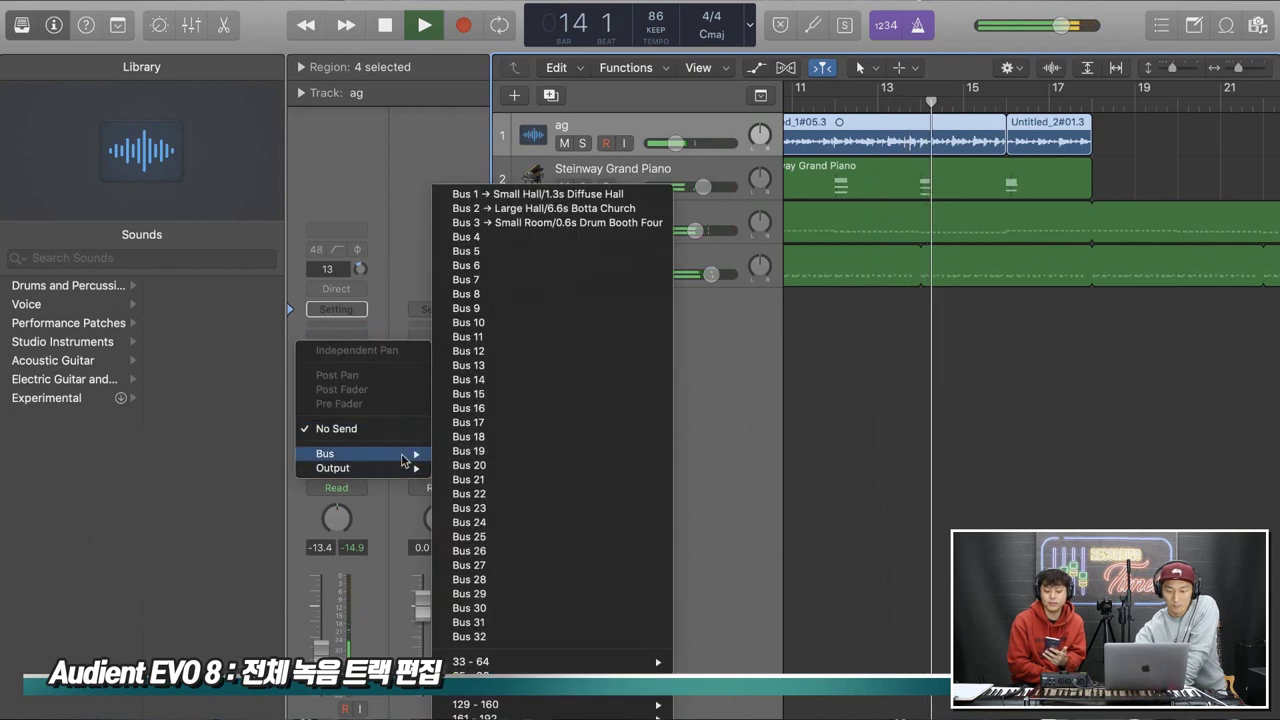
{"action": "left_click", "coordinate": [520, 208]}
{"action": "left_click_drag", "start_coordinate": [361, 422], "coordinate": [360, 342]}
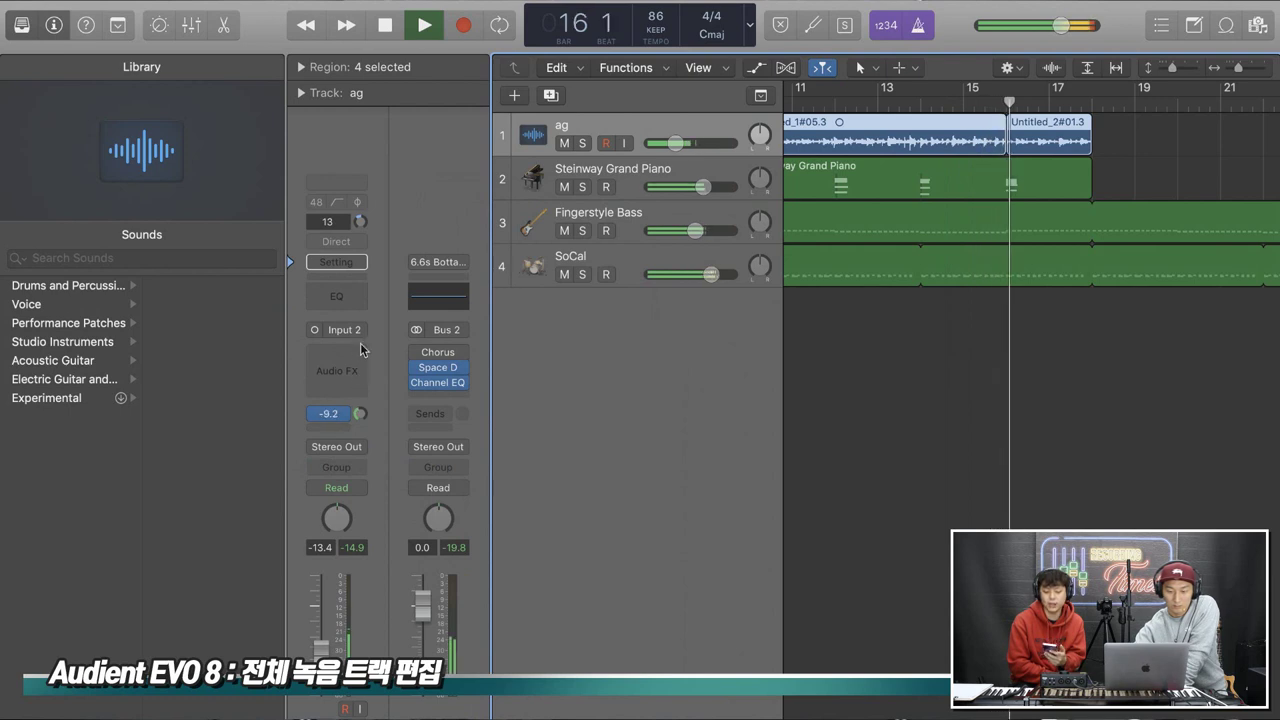
{"action": "left_click_drag", "start_coordinate": [358, 414], "coordinate": [362, 445]}
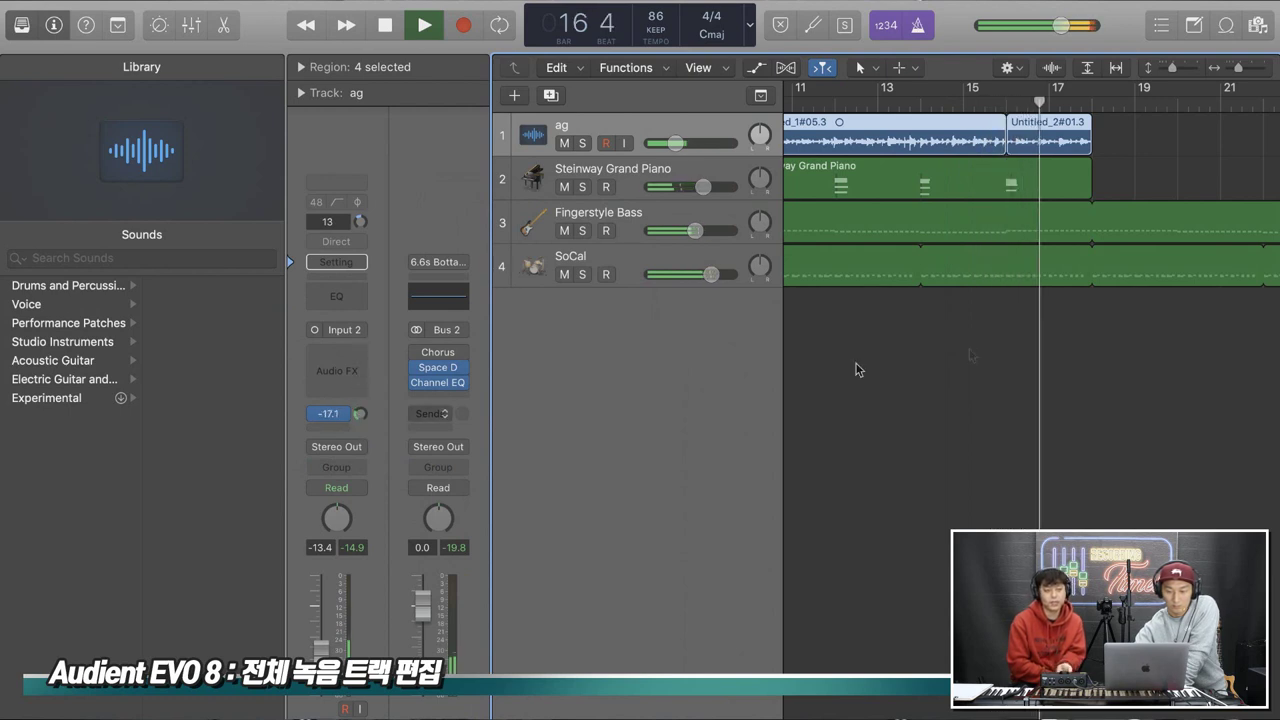
Record a vocal take on the vocal track, starting from bar 10
{"action": "scroll", "coordinate": [969, 354], "scroll_direction": "down", "scroll_amount": 5}
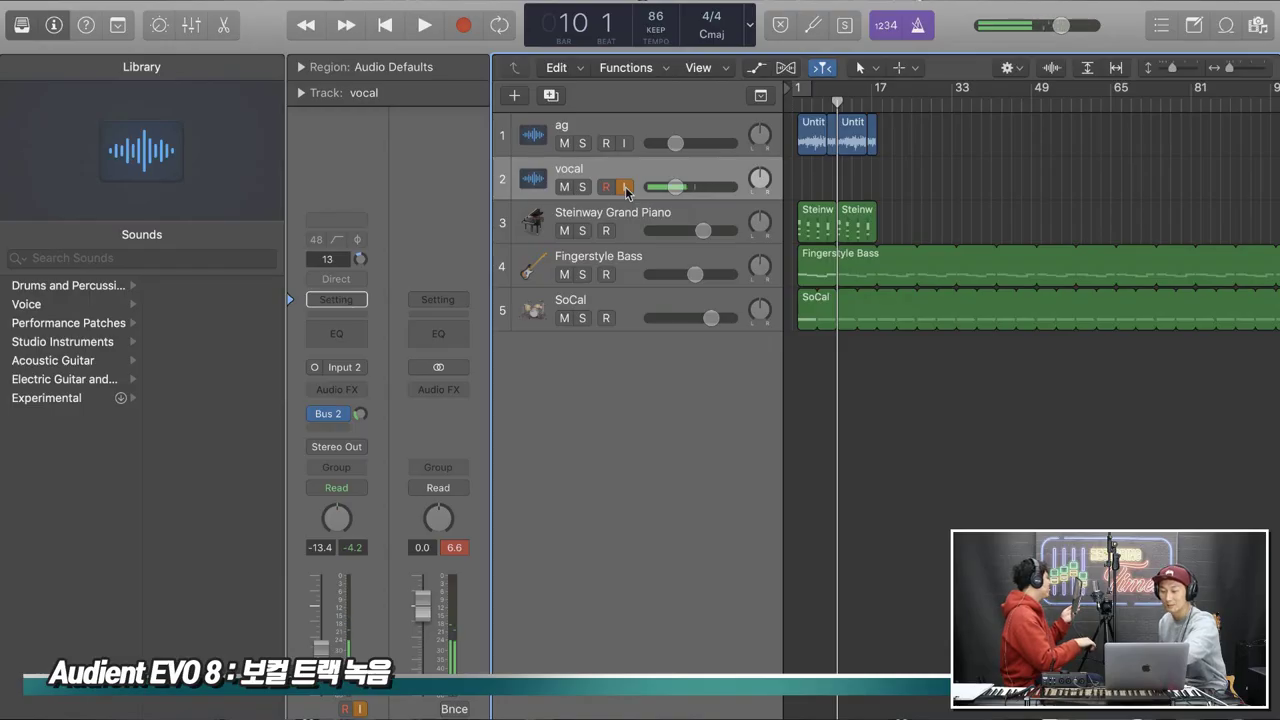
{"action": "key", "text": "r"}
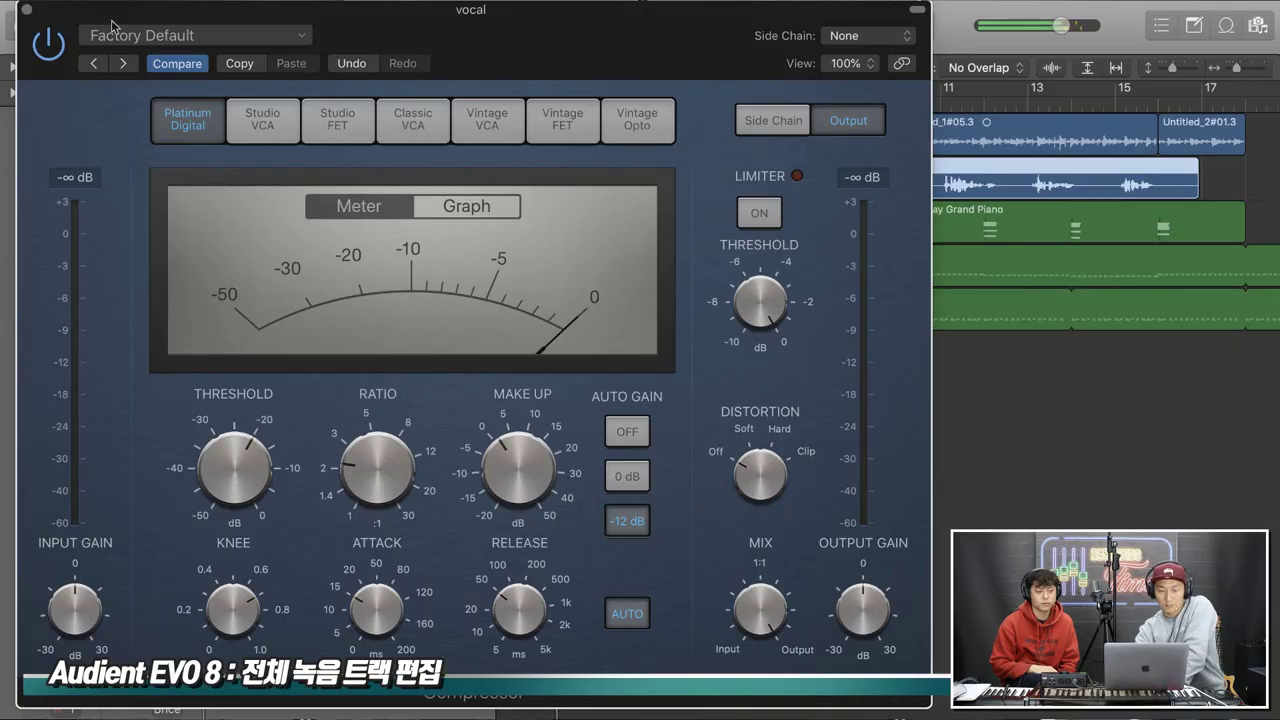
Add a Channel EQ to the ag track with an 85 Hz, 48 dB/Oct low cut and a +1.5 dB high shelf at 7600 Hz
{"action": "left_click", "coordinate": [27, 11]}
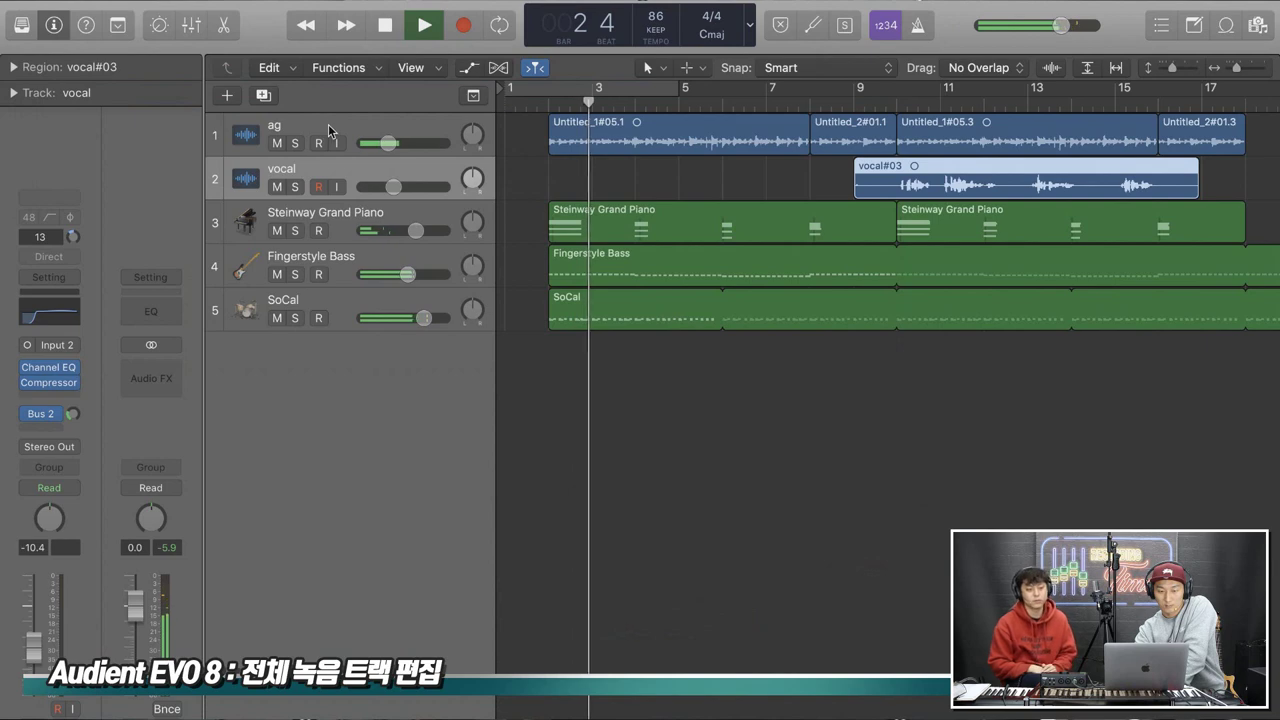
{"action": "key", "text": "Up"}
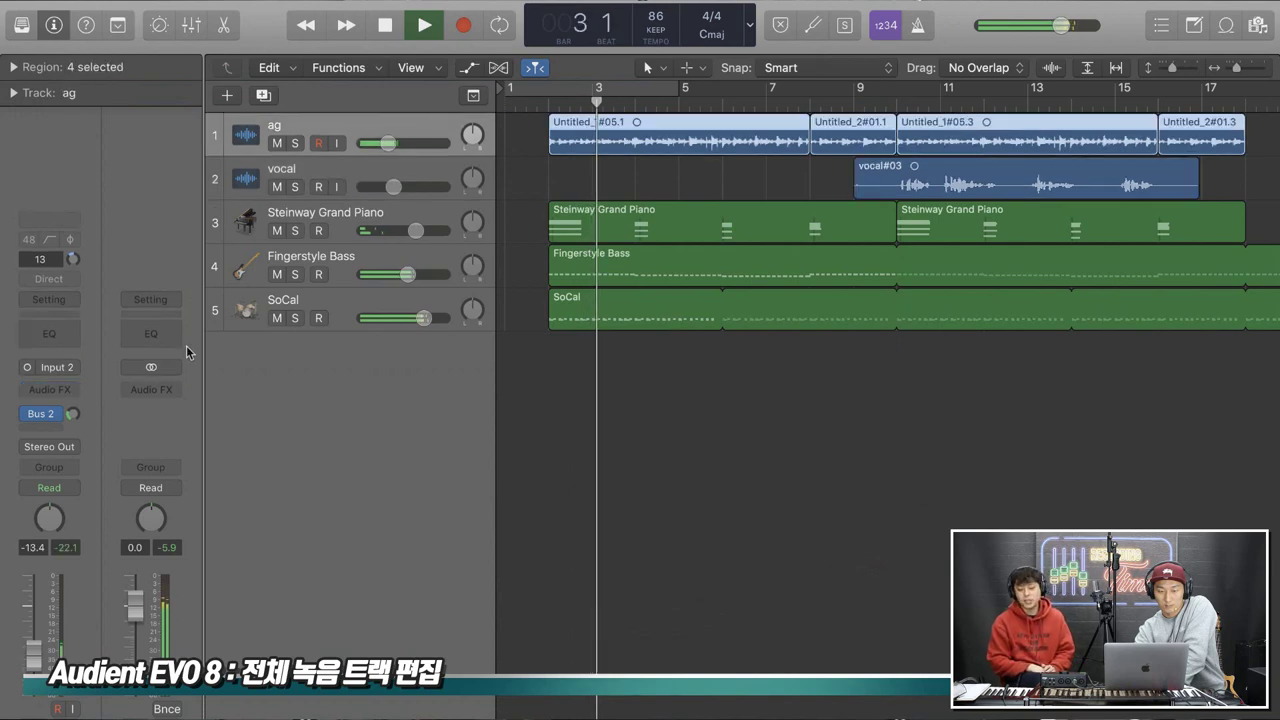
{"action": "left_click", "coordinate": [49, 333]}
{"action": "left_click", "coordinate": [86, 106]}
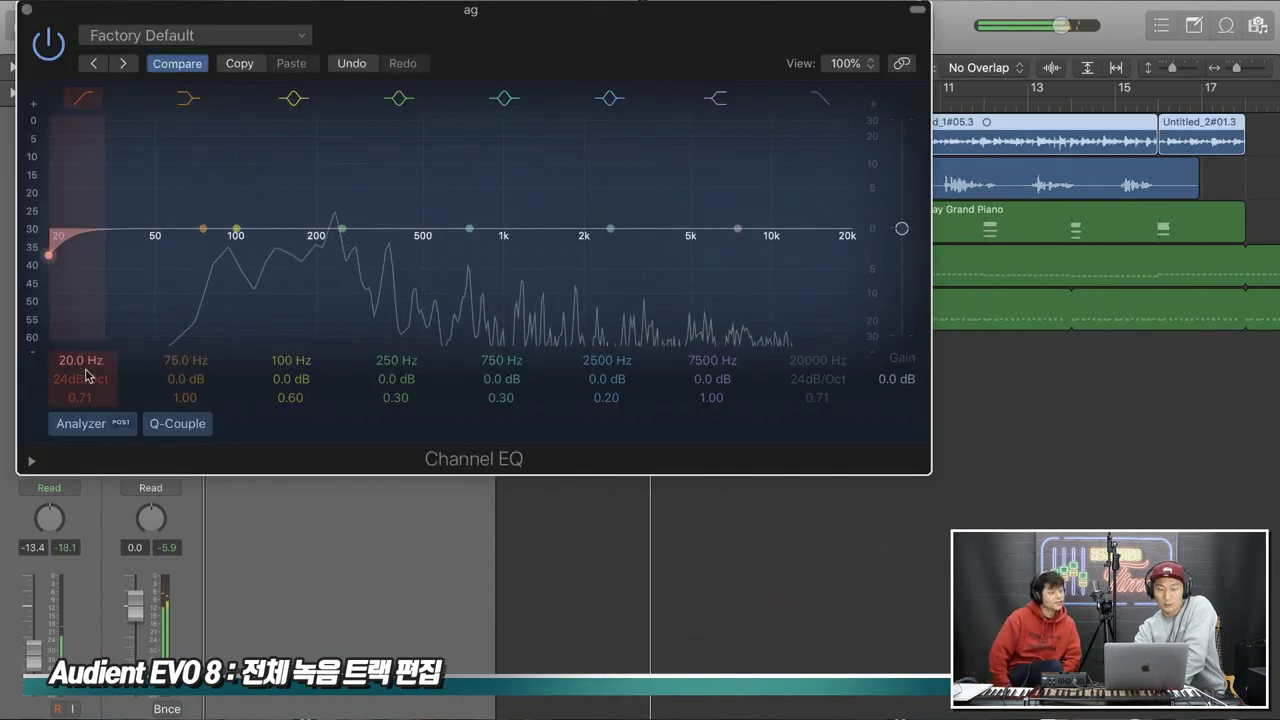
{"action": "left_click_drag", "start_coordinate": [80, 371], "coordinate": [72, 376]}
{"action": "left_click_drag", "start_coordinate": [86, 286], "coordinate": [269, 294]}
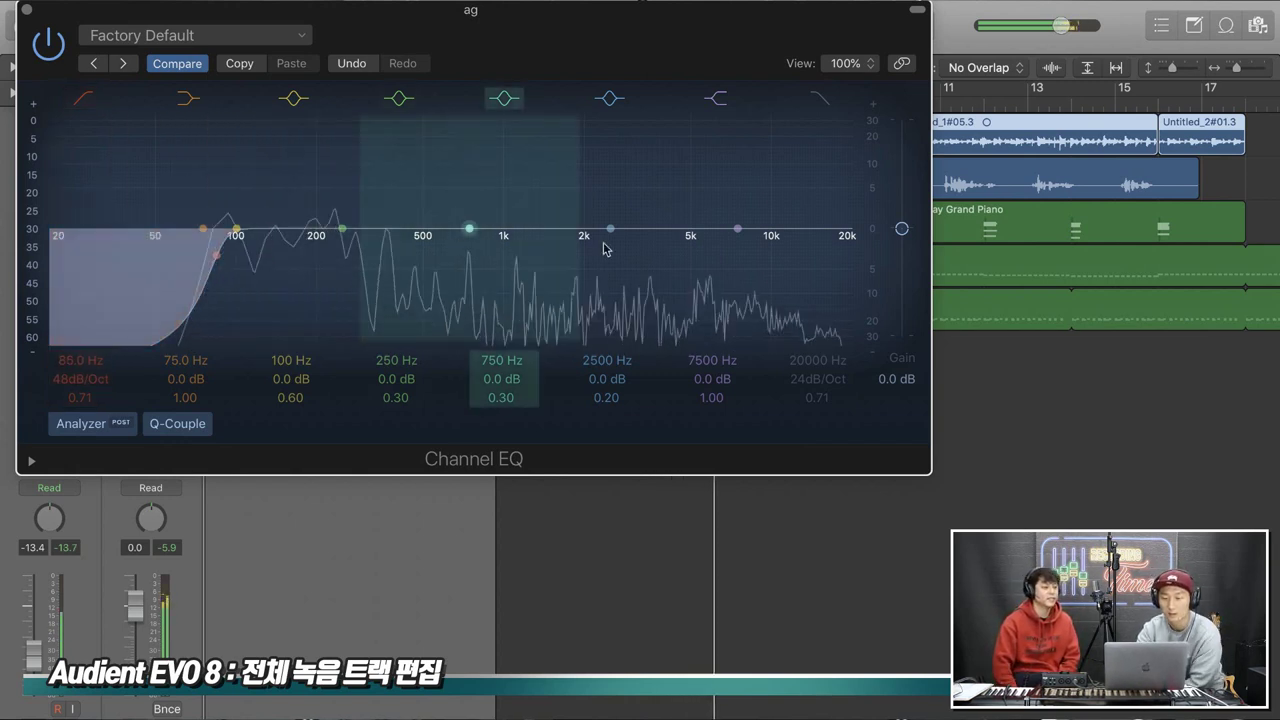
{"action": "left_click_drag", "start_coordinate": [707, 233], "coordinate": [710, 220]}
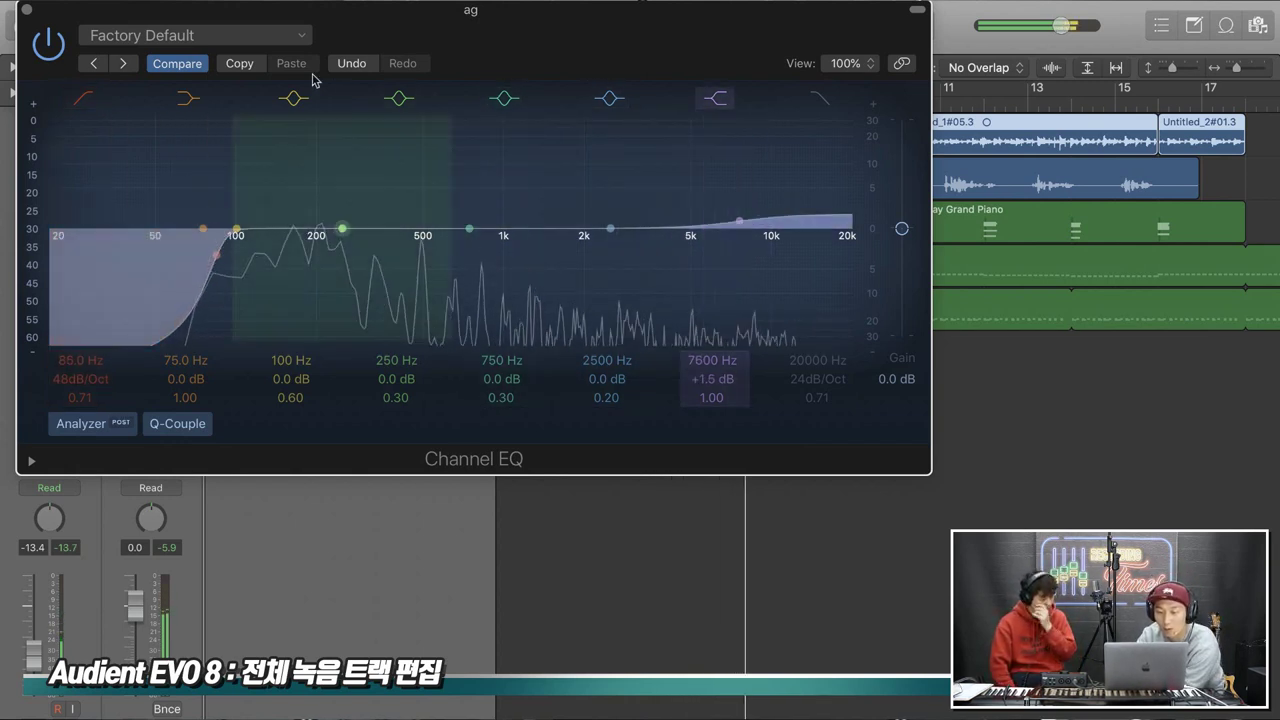
{"action": "left_click", "coordinate": [27, 9]}
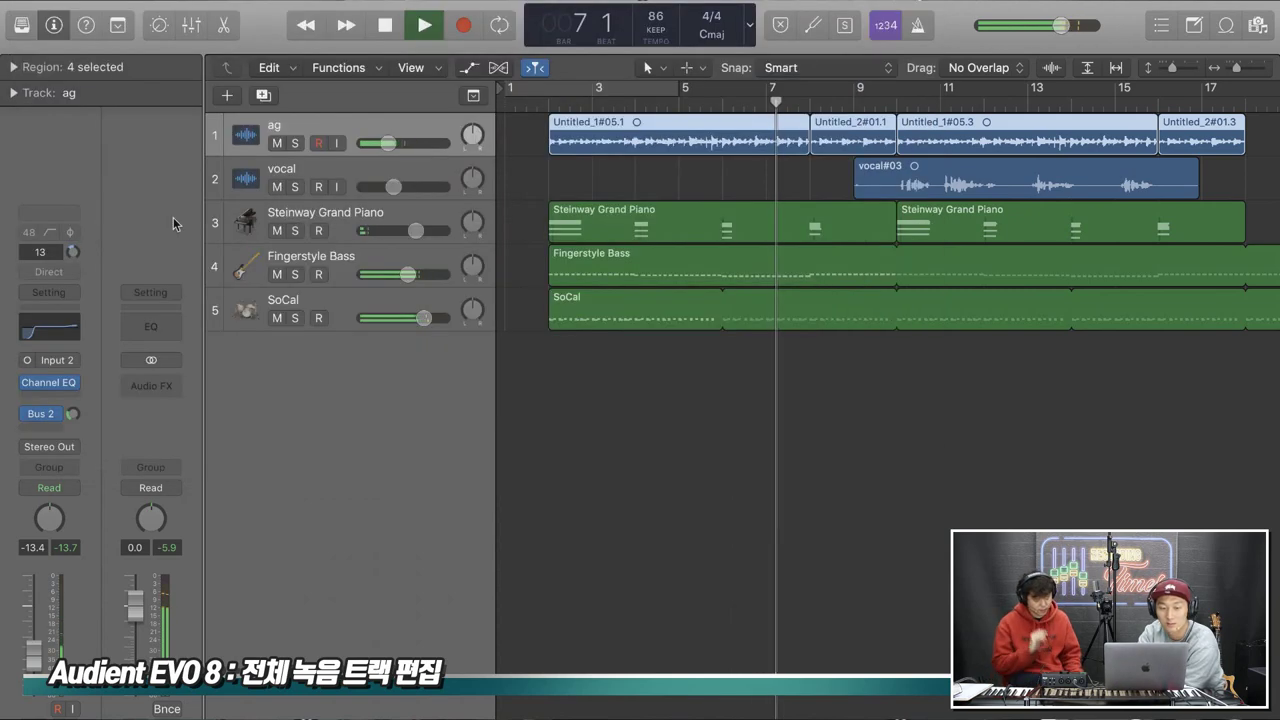
Insert a mono Compressor after the Channel EQ on the ag track, keeping its Factory Default preset
{"action": "left_click", "coordinate": [72, 398]}
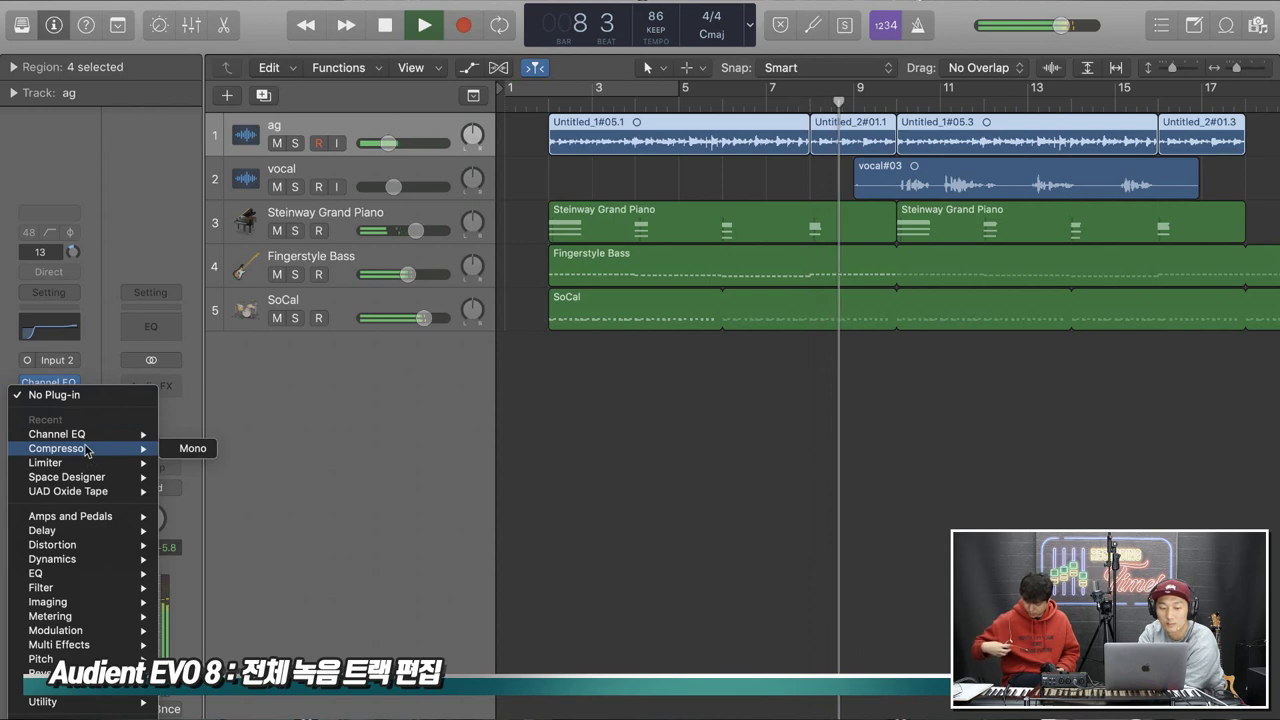
{"action": "left_click", "coordinate": [337, 333]}
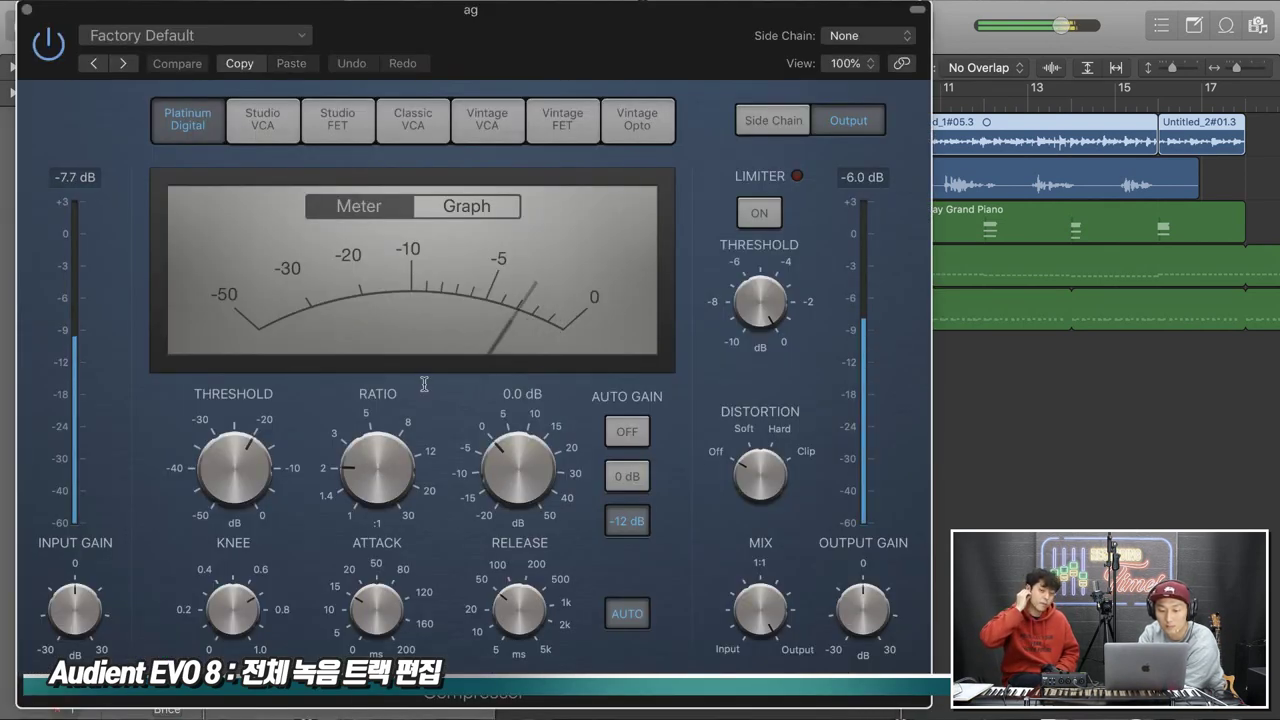
{"action": "left_click", "coordinate": [27, 11]}
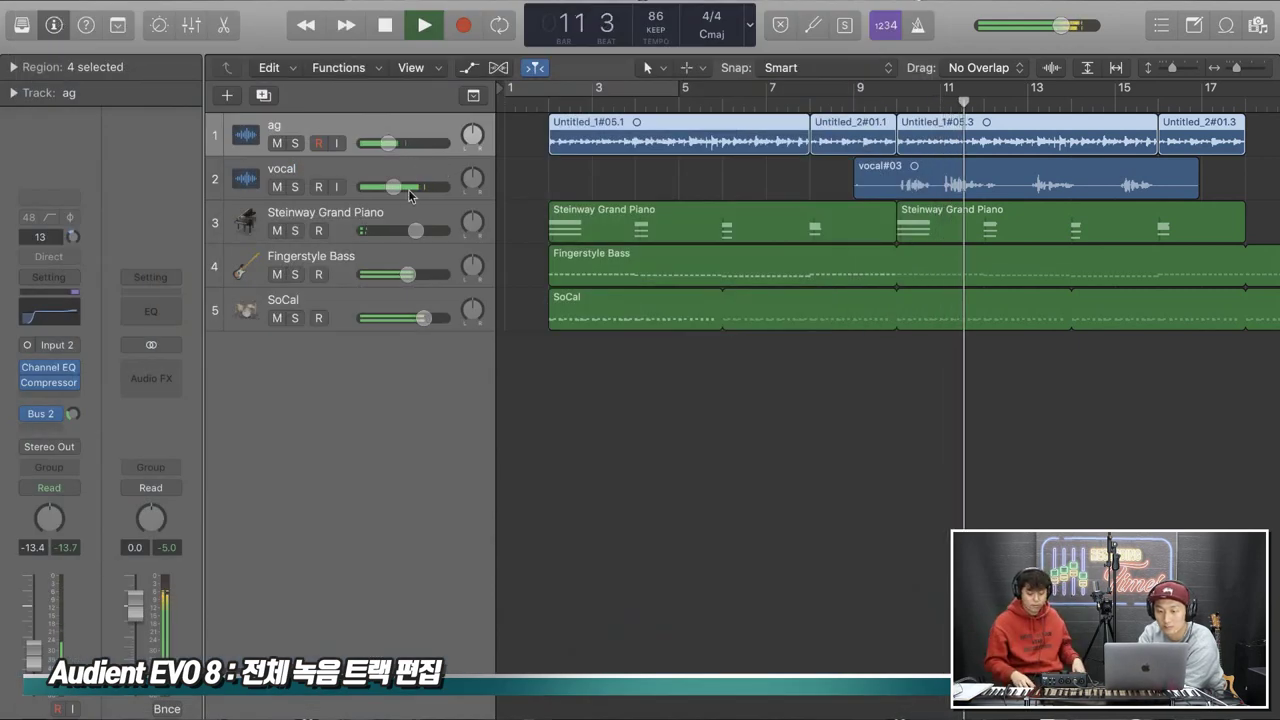
Trim the start of the vocal#03 region to shortly after bar 9 and raise the vocal track's volume slightly
{"action": "left_click", "coordinate": [857, 188]}
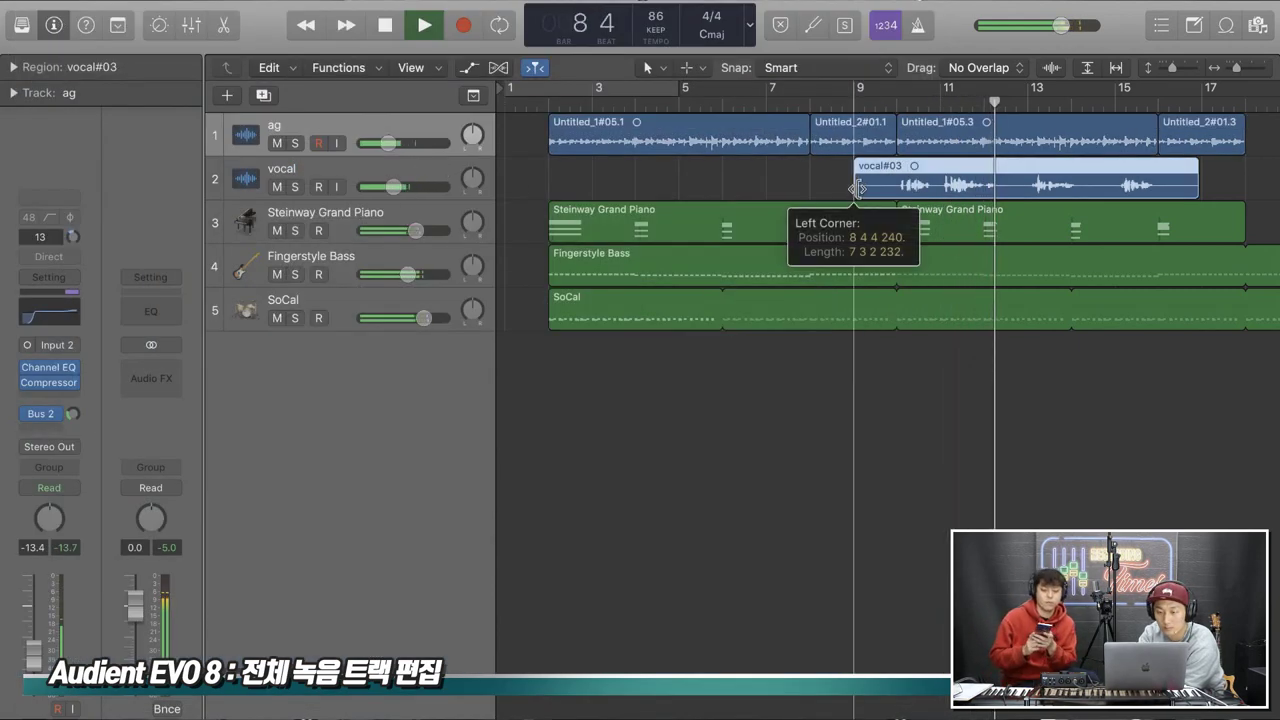
{"action": "left_click_drag", "start_coordinate": [857, 188], "coordinate": [871, 188]}
{"action": "left_click_drag", "start_coordinate": [393, 187], "coordinate": [394, 188]}
Apply a 30 Hz low cut with a 48 dB/Oct slope in the Steinway Grand Piano track's Channel EQ
{"action": "left_click", "coordinate": [380, 215]}
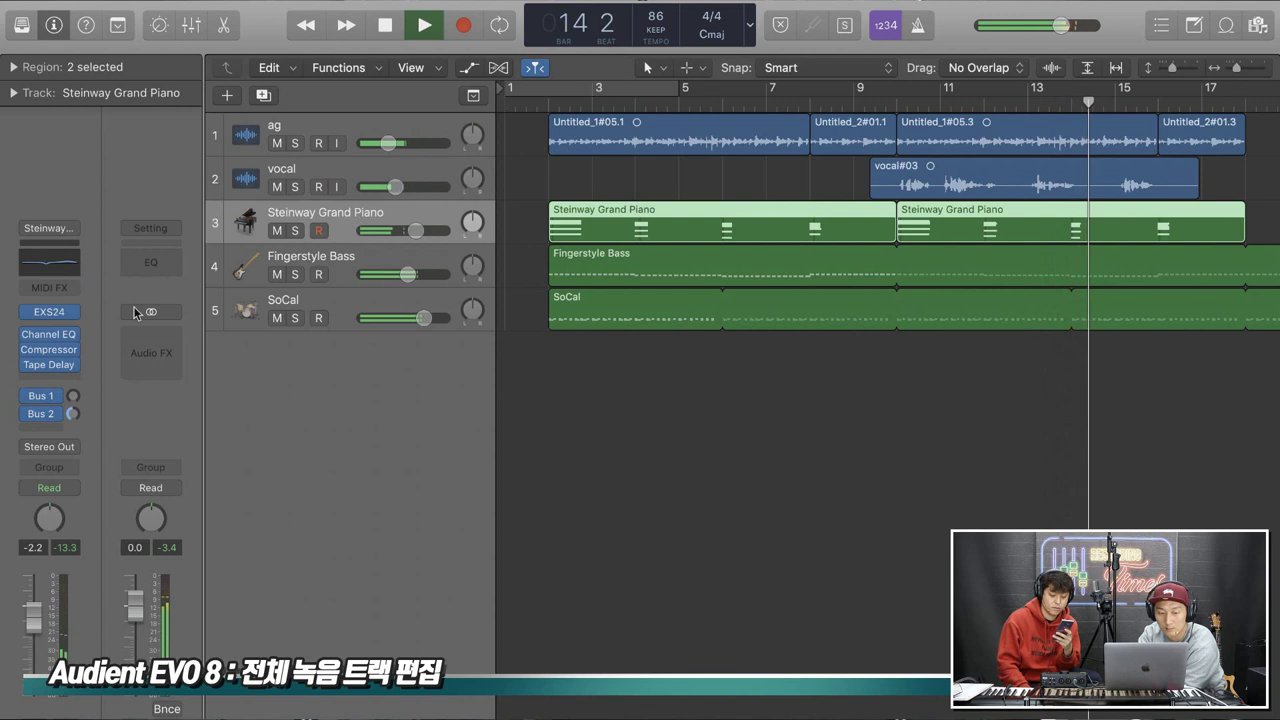
{"action": "left_click", "coordinate": [47, 263]}
{"action": "left_click_drag", "start_coordinate": [62, 364], "coordinate": [67, 366]}
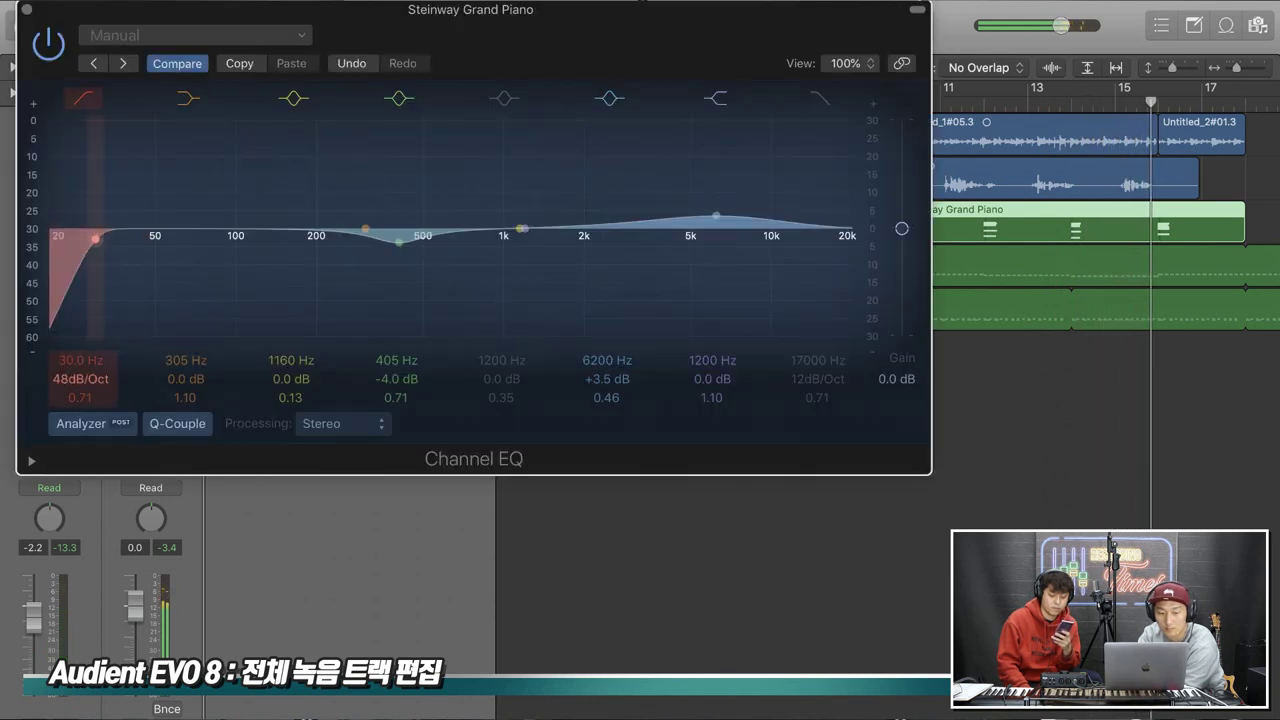
In the Steinway Grand Piano's Channel EQ, raise the low cut to 57 Hz and cut 6 dB at both 420 Hz and 1220 Hz
{"action": "left_click_drag", "start_coordinate": [94, 297], "coordinate": [229, 277]}
{"action": "left_click_drag", "start_coordinate": [398, 243], "coordinate": [397, 270]}
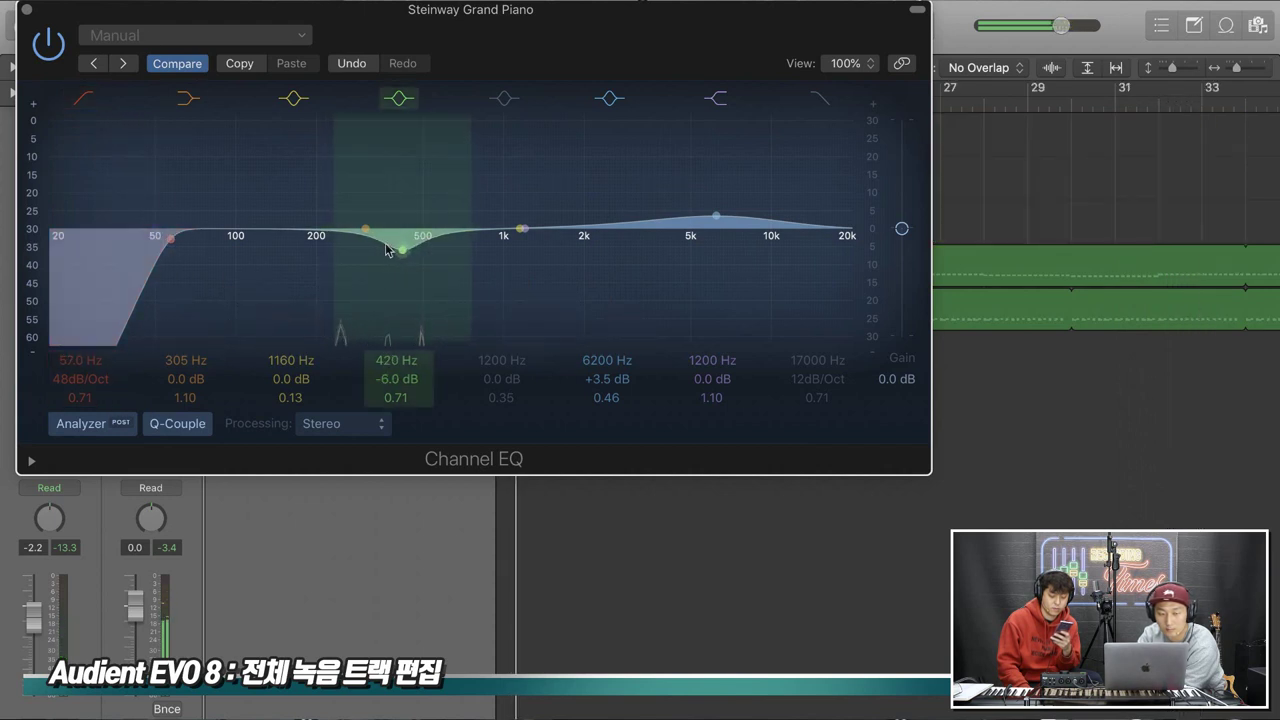
{"action": "left_click_drag", "start_coordinate": [521, 229], "coordinate": [519, 273]}
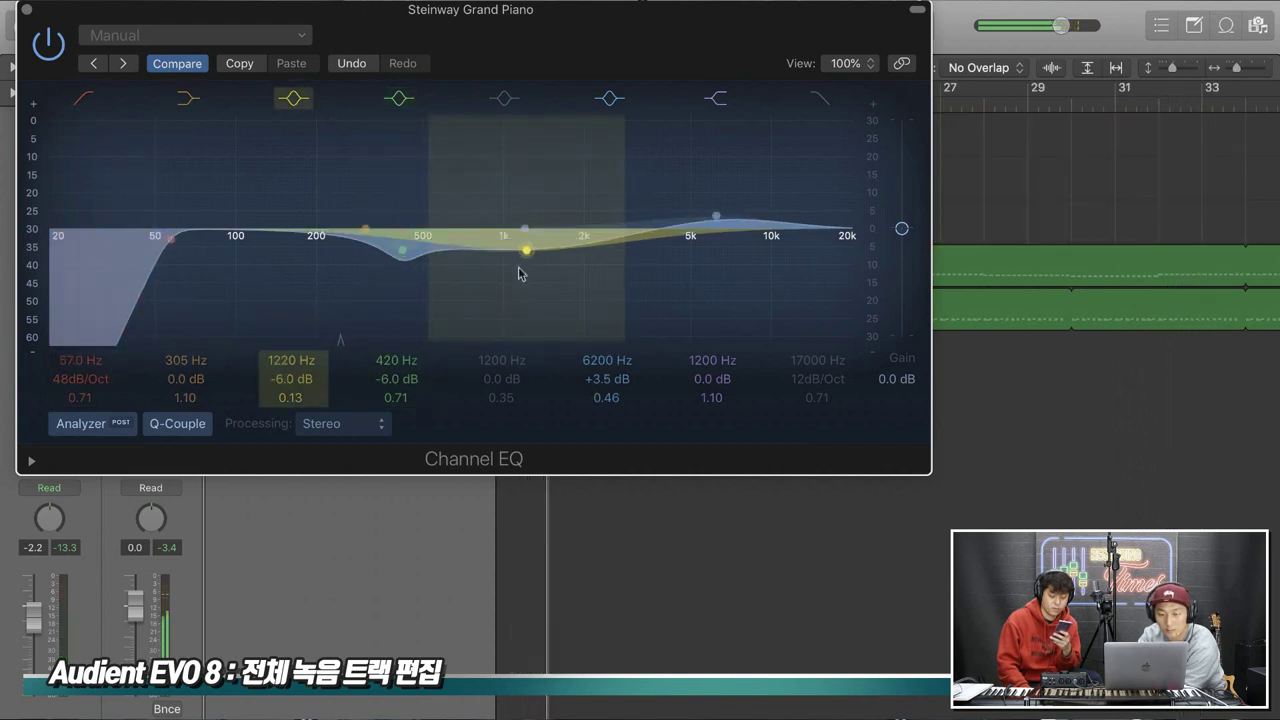
{"action": "left_click", "coordinate": [27, 10]}
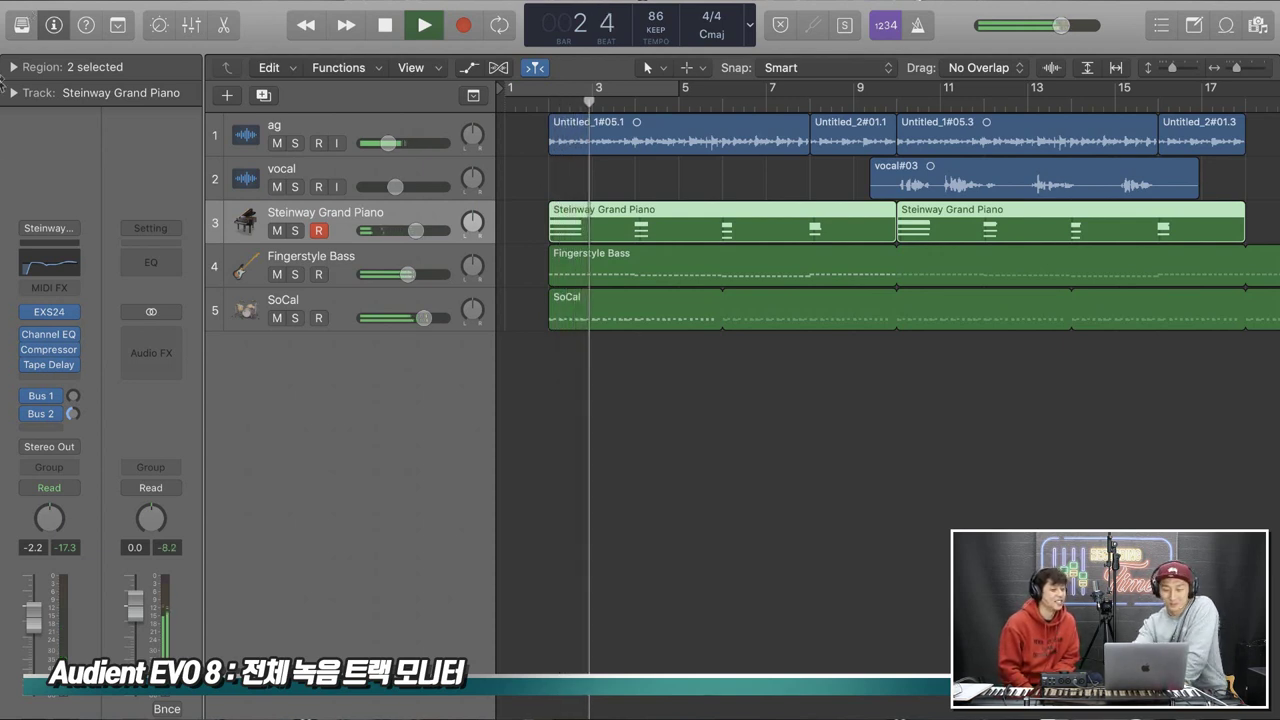
Add a Channel EQ to the Fingerstyle Bass track with a 37.5 Hz, 48 dB/Oct low cut
{"action": "left_click", "coordinate": [335, 267]}
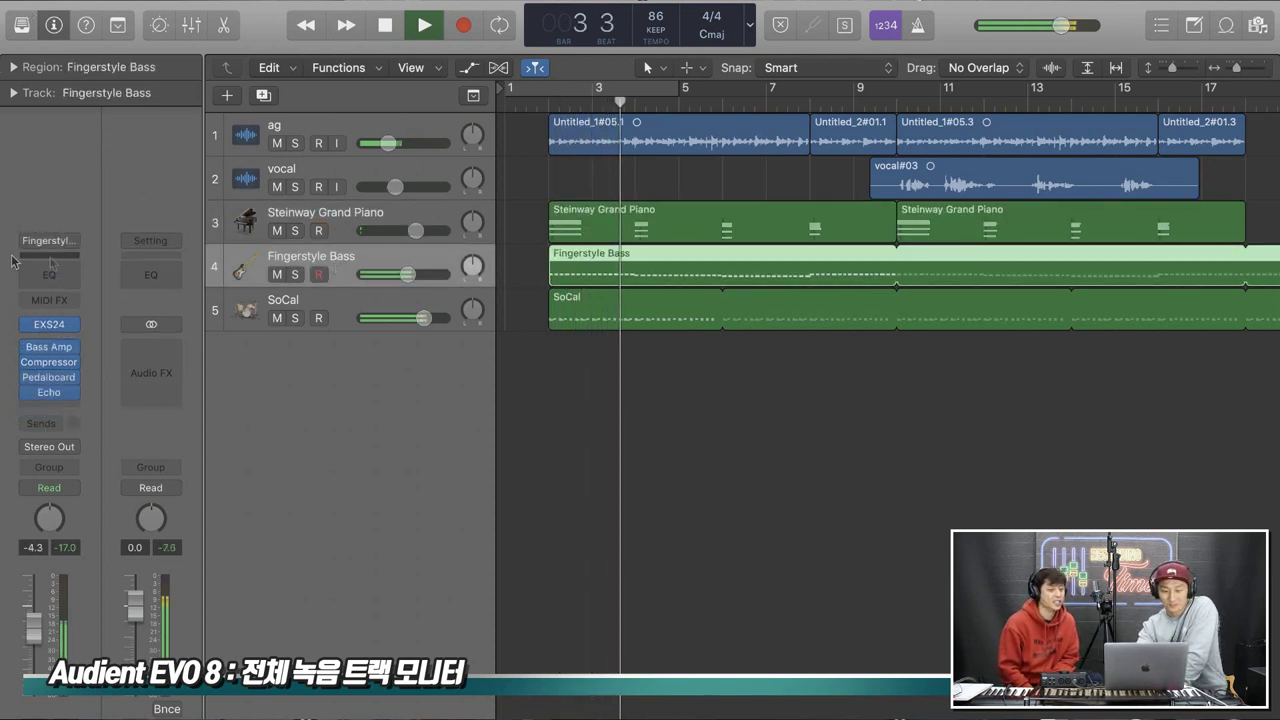
{"action": "left_click", "coordinate": [49, 262]}
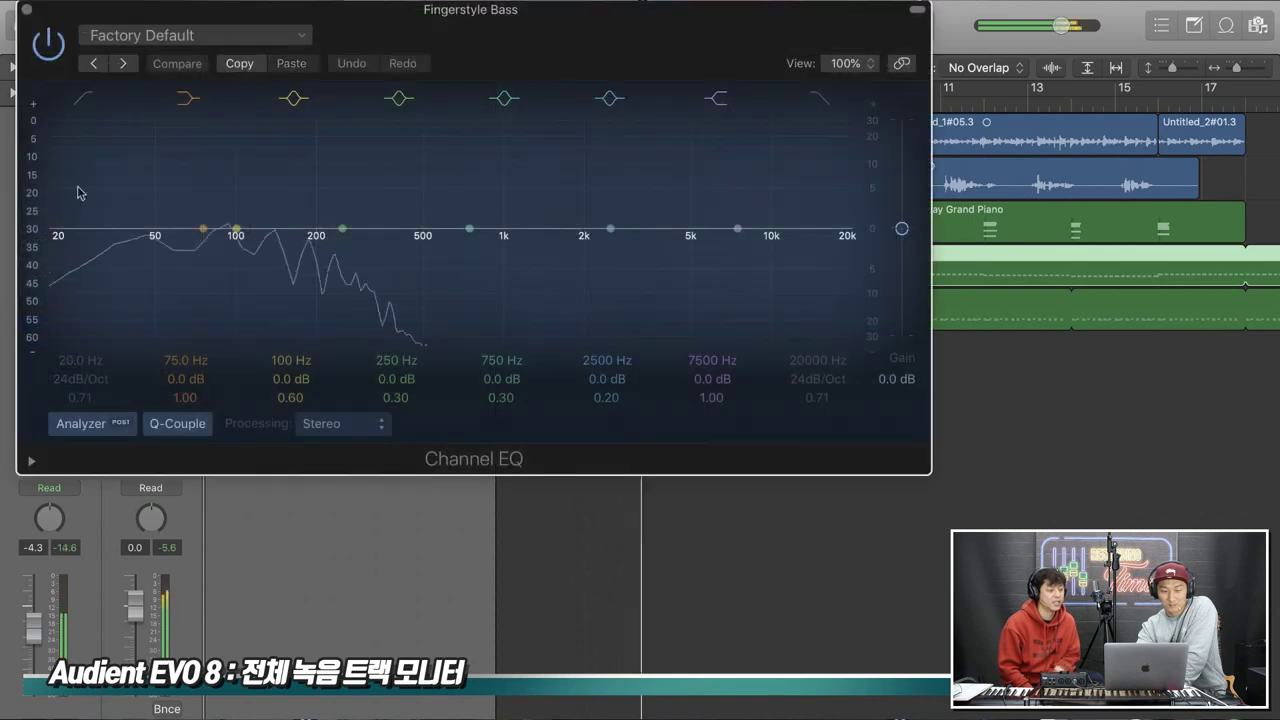
{"action": "left_click", "coordinate": [83, 97]}
{"action": "left_click_drag", "start_coordinate": [60, 380], "coordinate": [152, 296]}
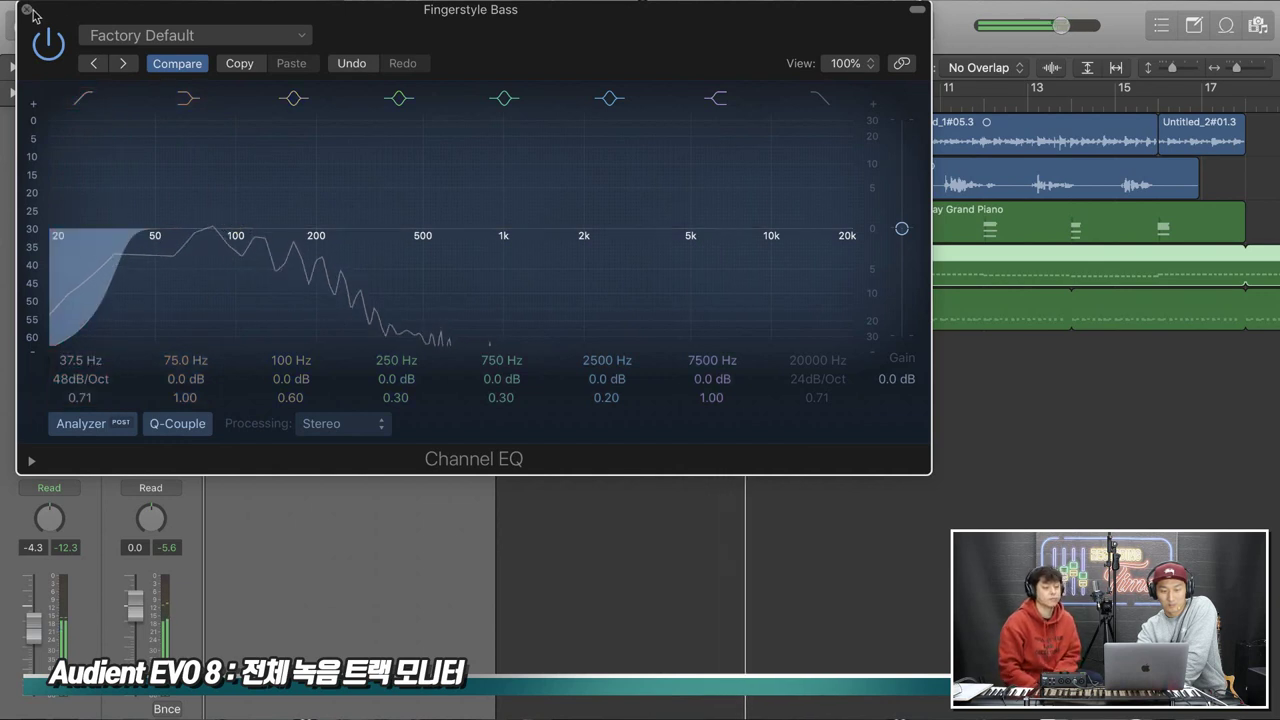
{"action": "key", "text": "super+w"}
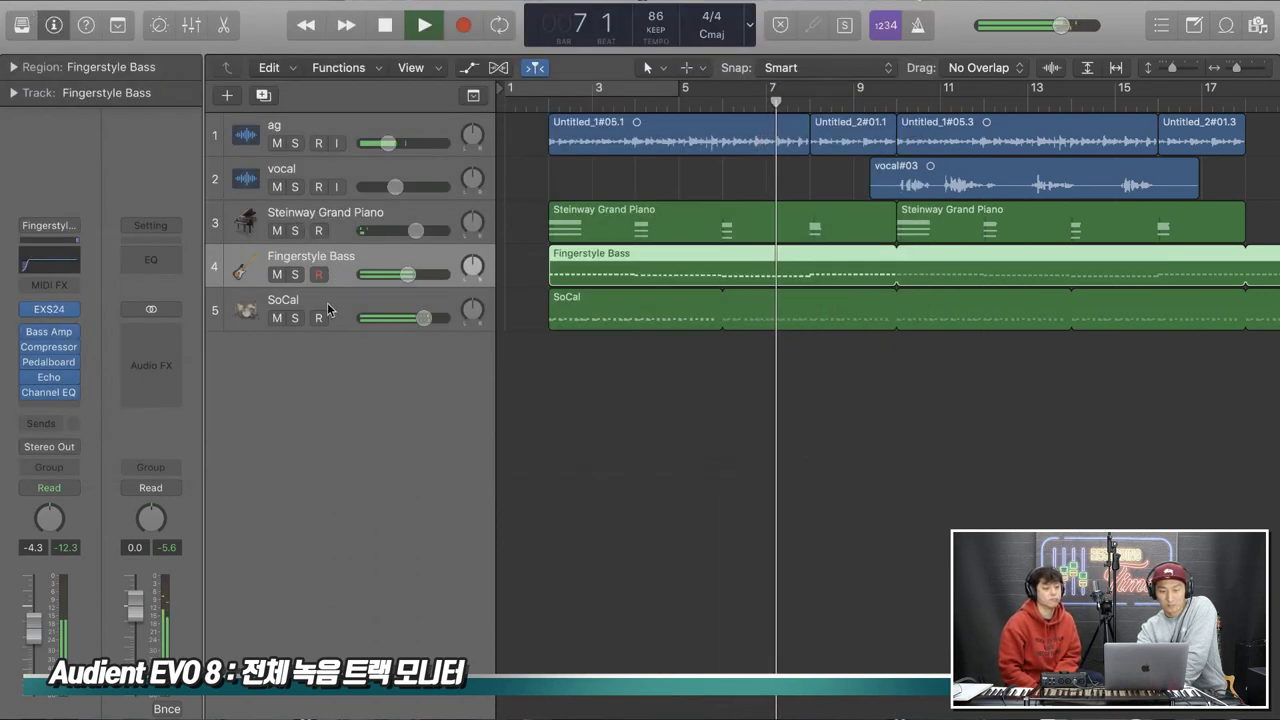
Reroute the SoCal track's send from Bus 3 to Bus 2 (Large Hall/6.6s Botta Church) and lower its send level
{"action": "left_click", "coordinate": [328, 308]}
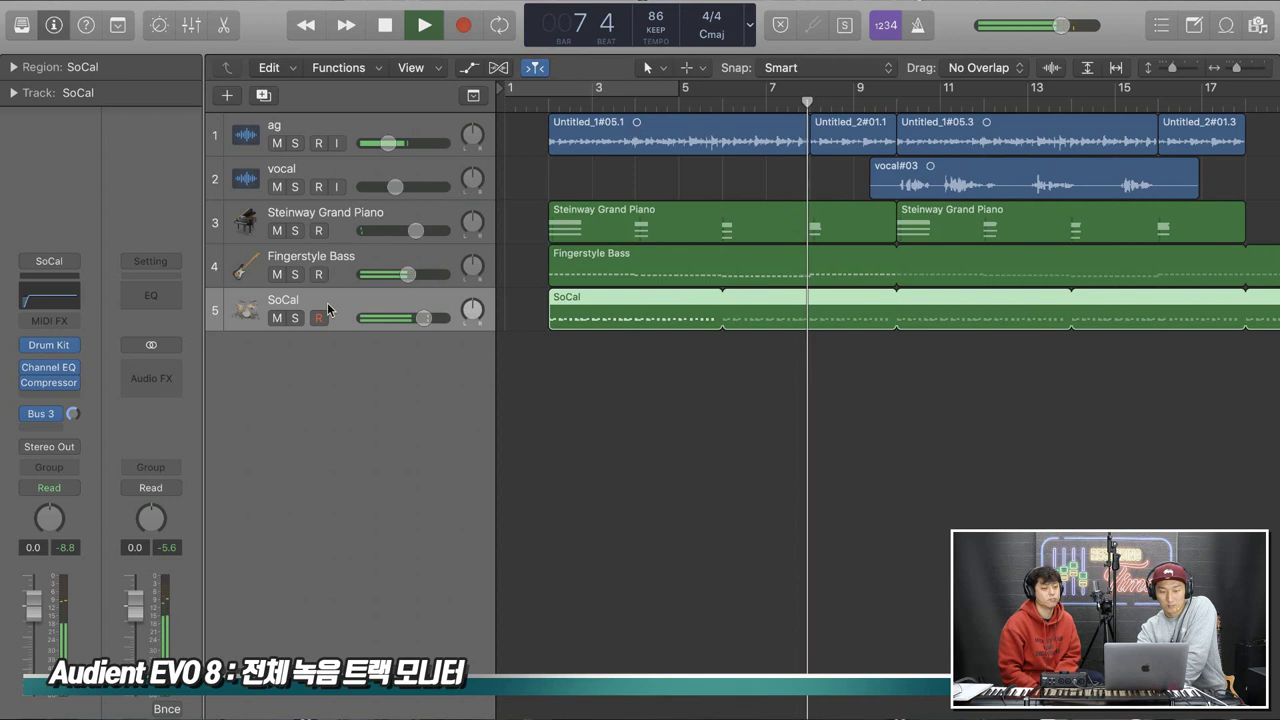
{"action": "left_click", "coordinate": [72, 414]}
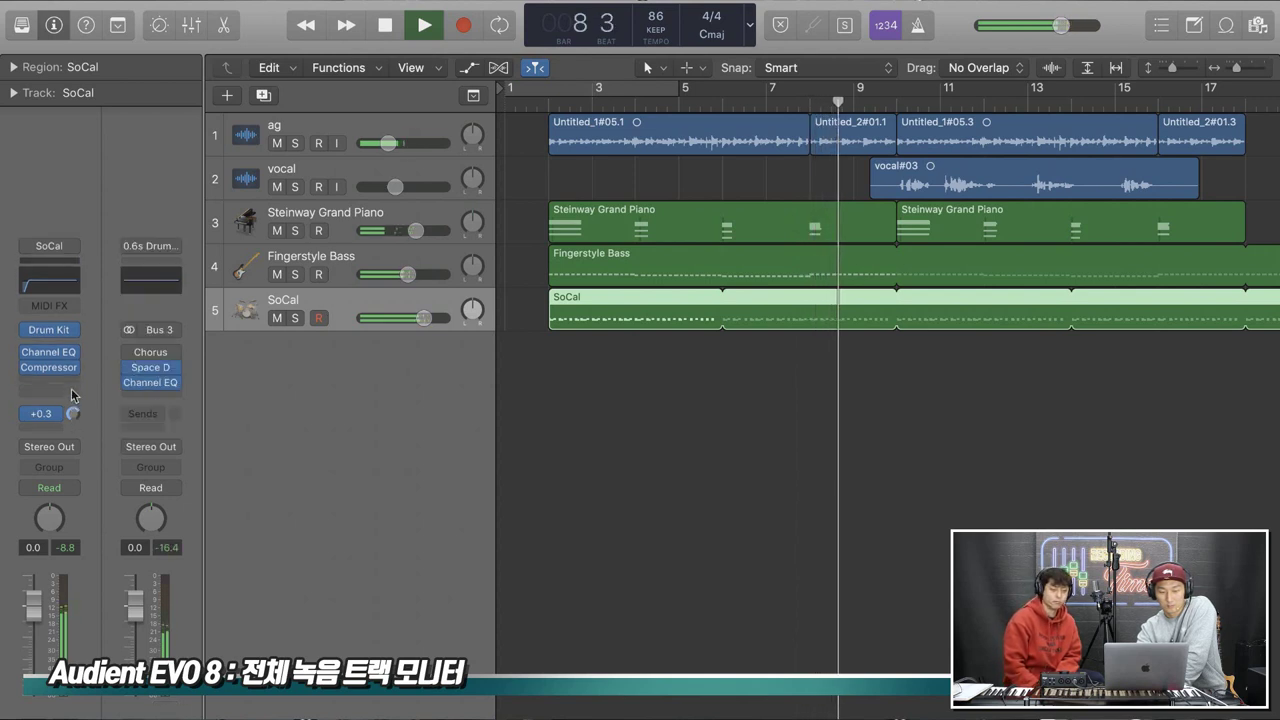
{"action": "left_click", "coordinate": [57, 416]}
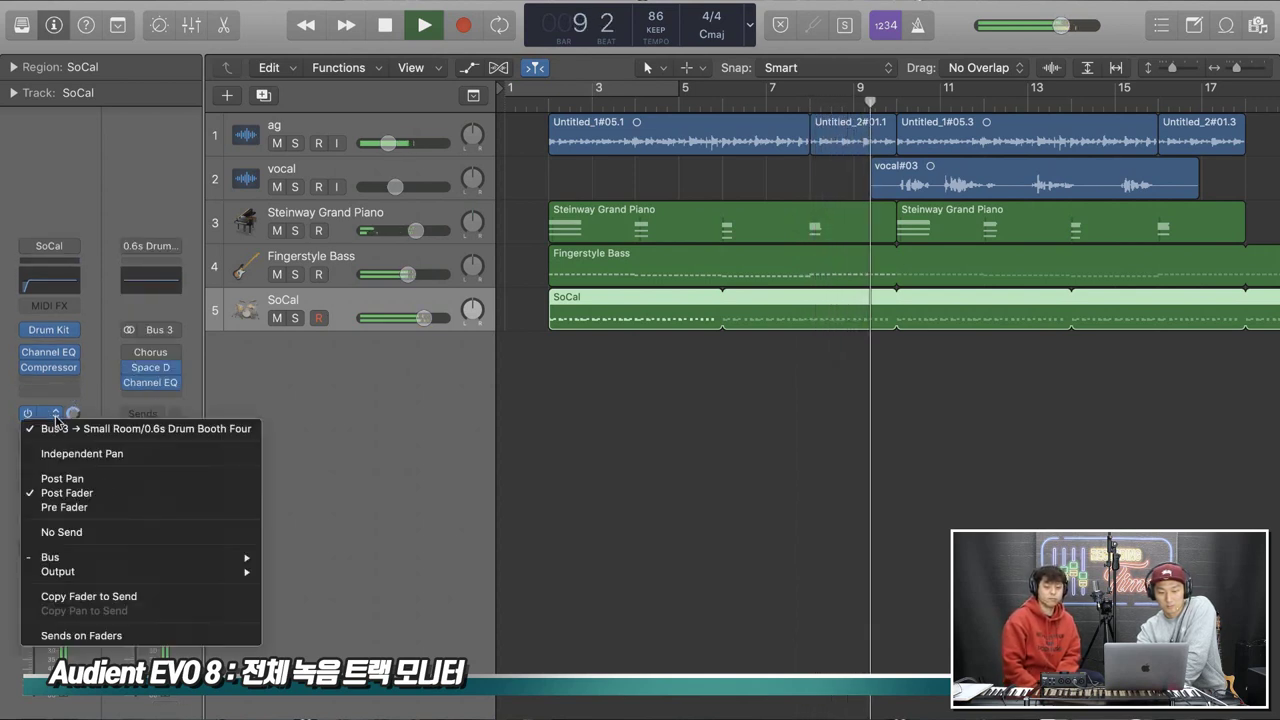
{"action": "mouse_move", "coordinate": [60, 557]}
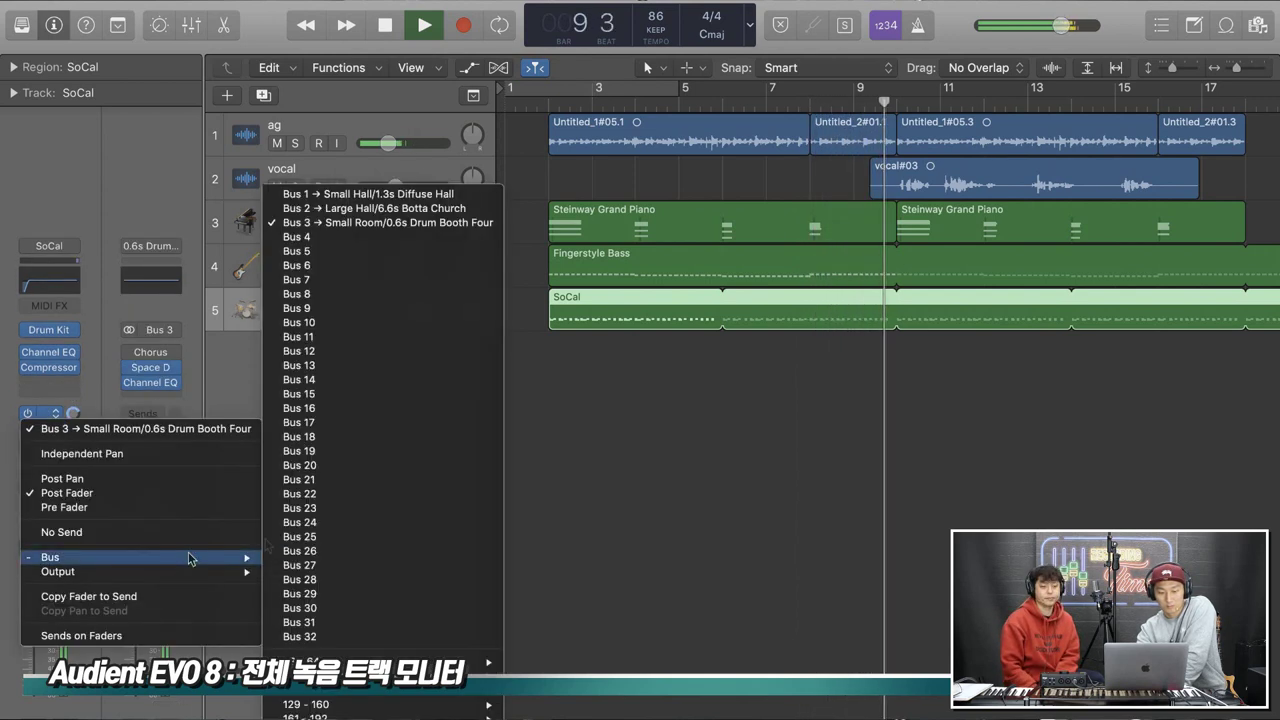
{"action": "left_click", "coordinate": [318, 208]}
{"action": "left_click", "coordinate": [72, 413]}
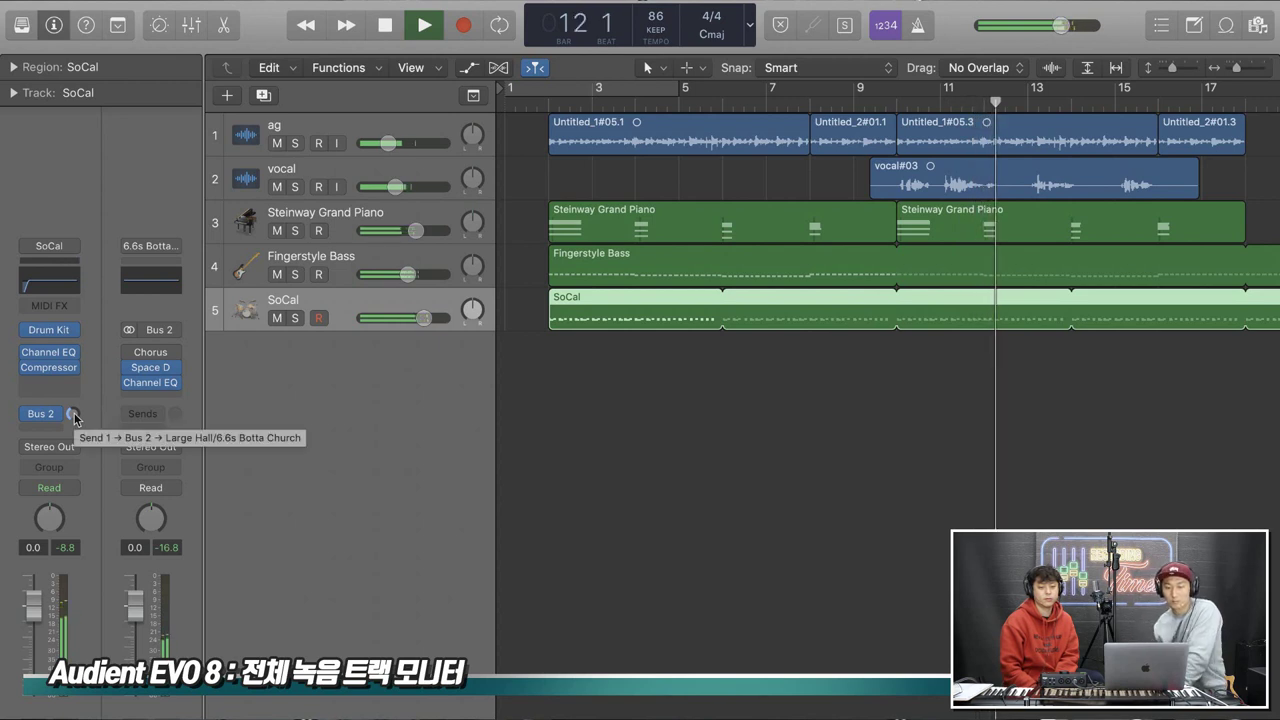
{"action": "left_click_drag", "start_coordinate": [73, 414], "coordinate": [70, 443]}
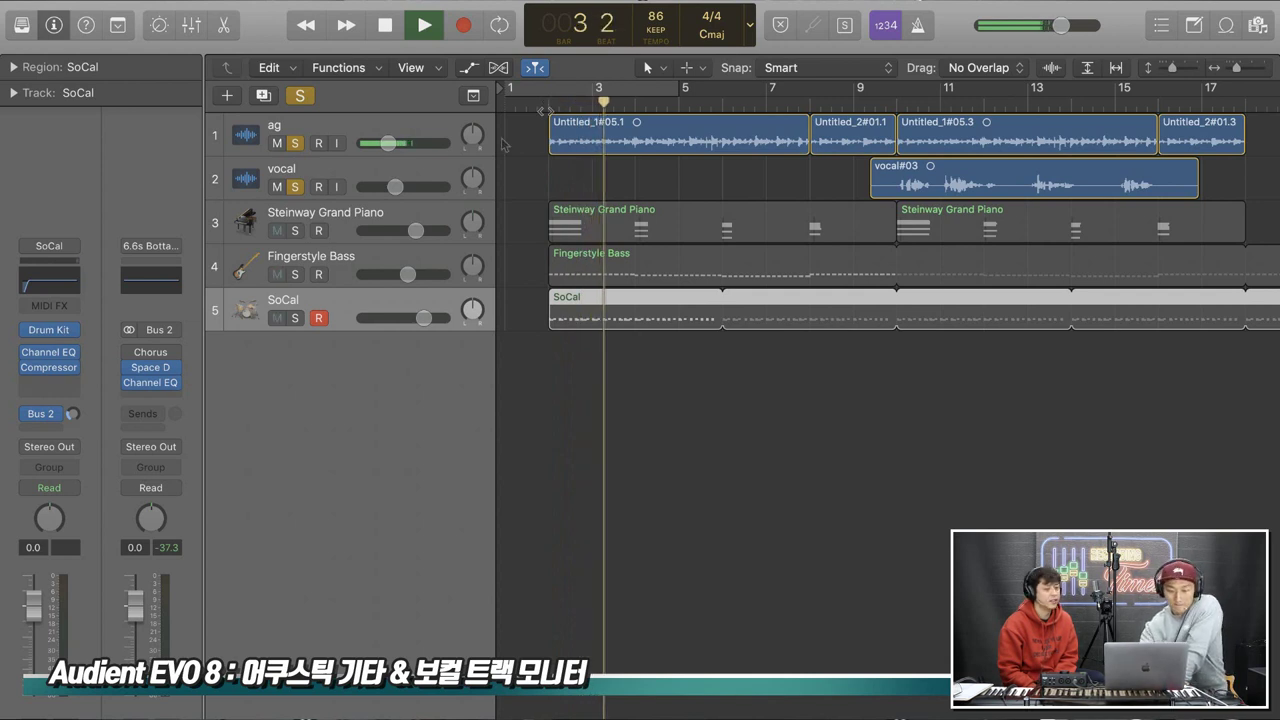
Listen to the soloed ag and vocal tracks together, checking each track's channel strip, and stop playback
{"action": "left_click", "coordinate": [363, 131]}
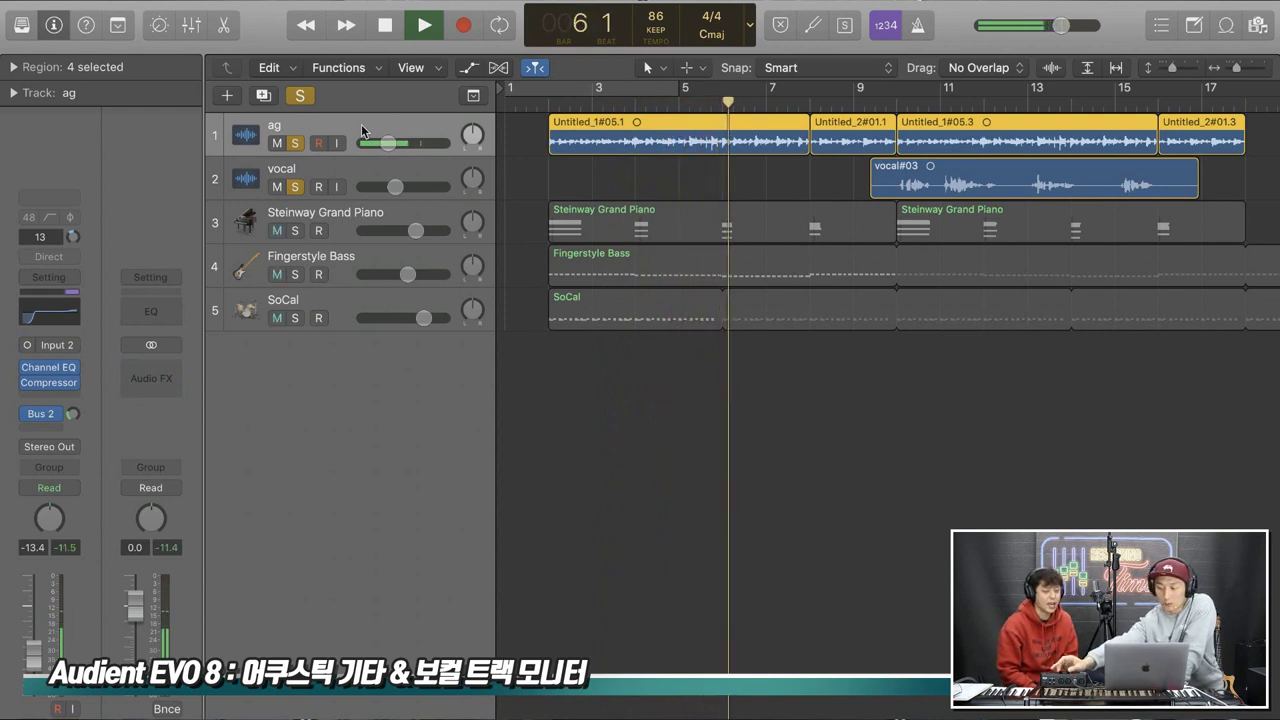
{"action": "left_click", "coordinate": [393, 179]}
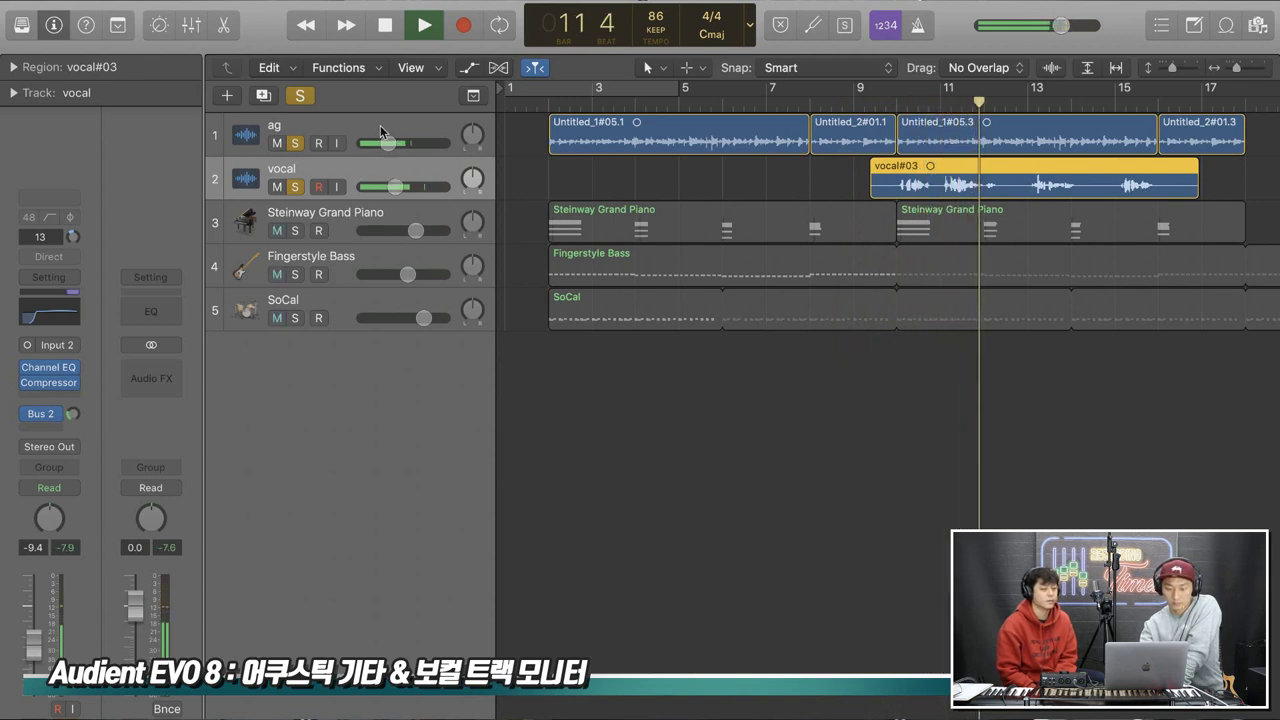
{"action": "left_click", "coordinate": [384, 142]}
{"action": "left_click", "coordinate": [413, 178]}
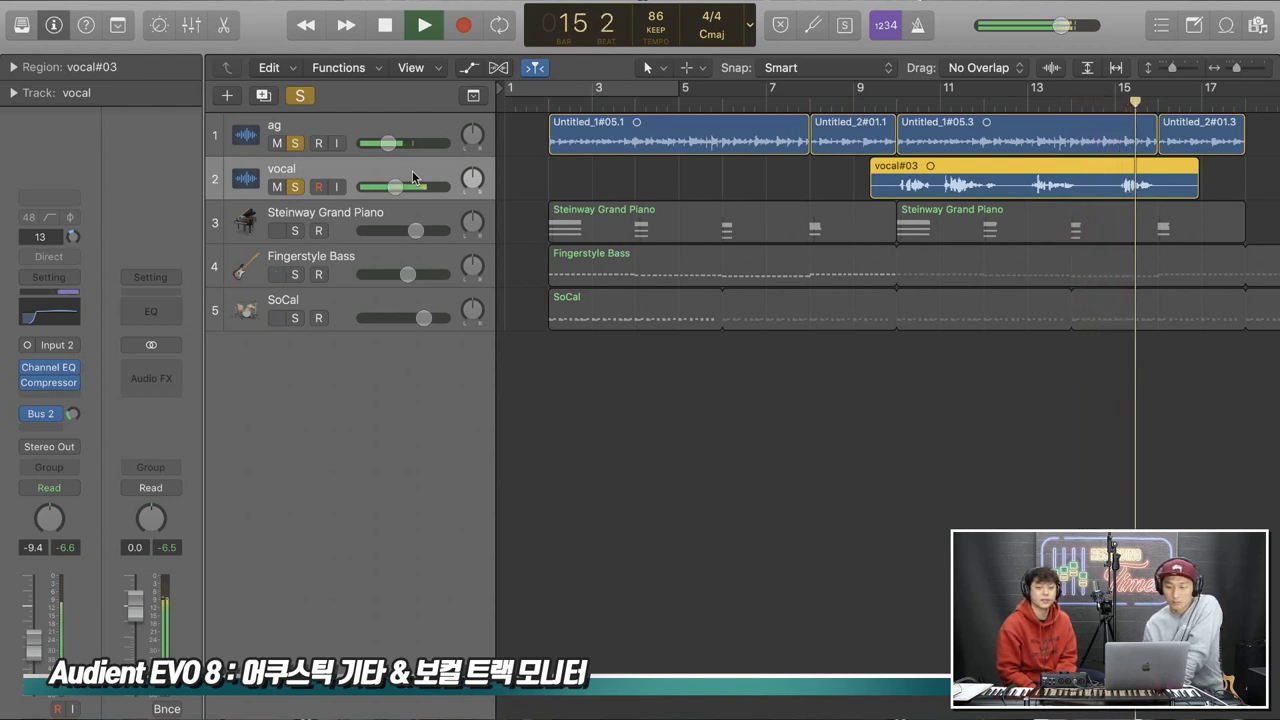
{"action": "key", "text": "space"}
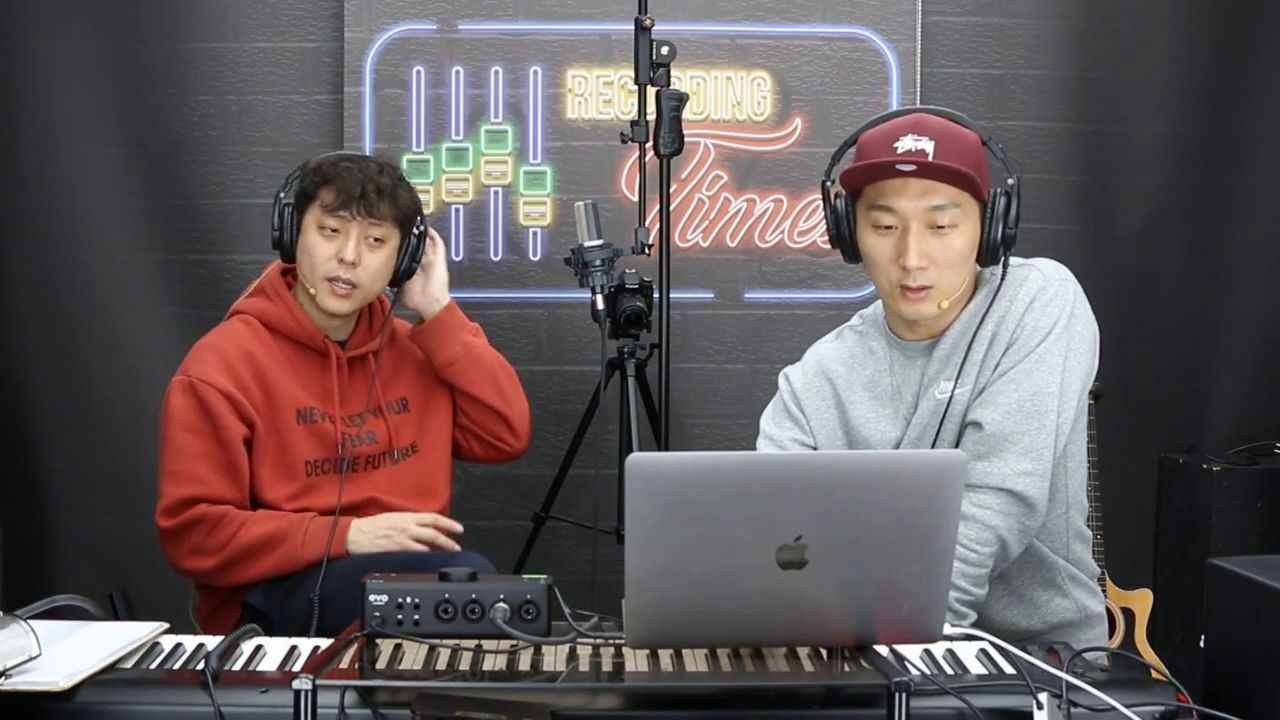